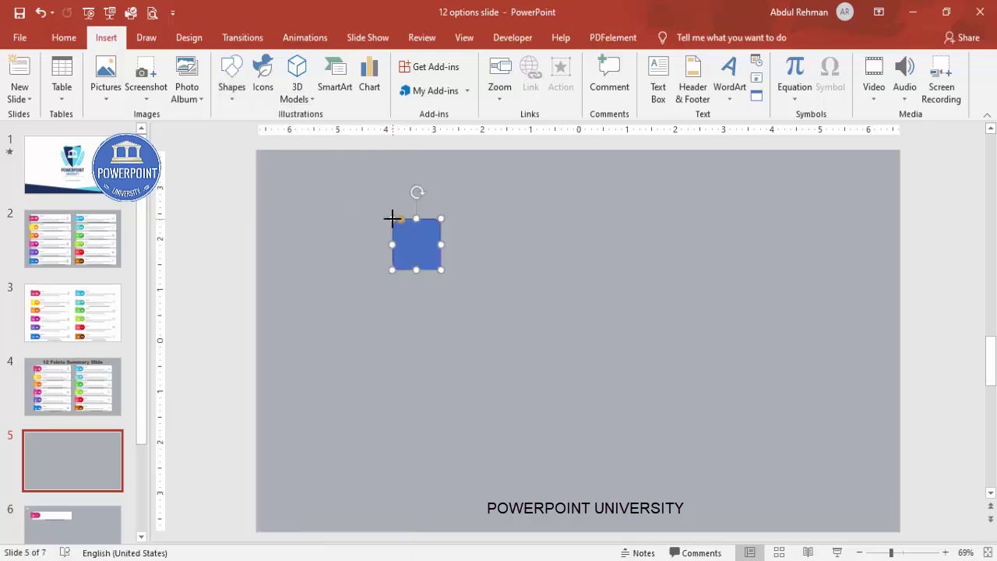
Step: Remove the rounded square's outline and fill it with white
{"action": "left_click", "coordinate": [392, 82]}
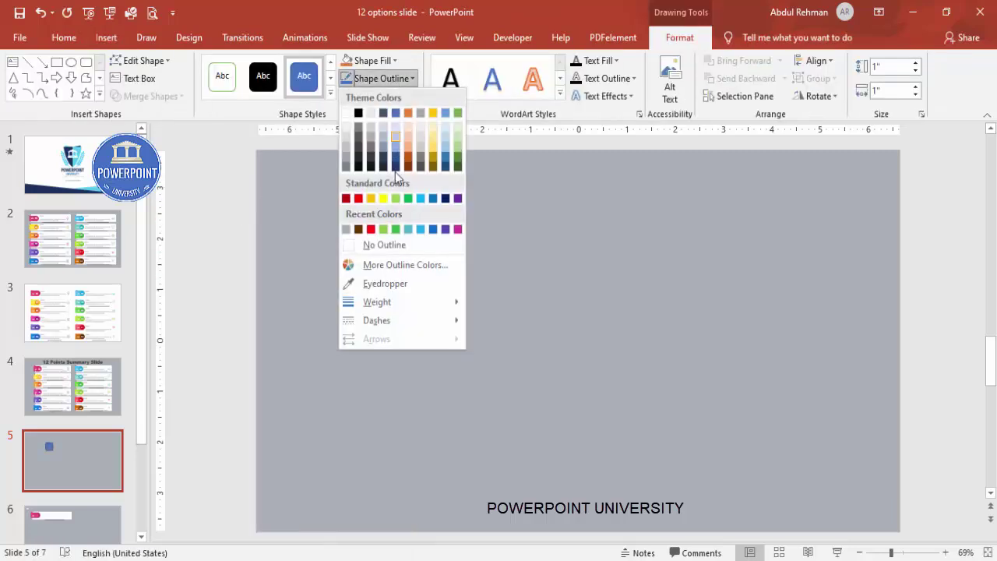
{"action": "left_click", "coordinate": [373, 245]}
{"action": "left_click", "coordinate": [379, 69]}
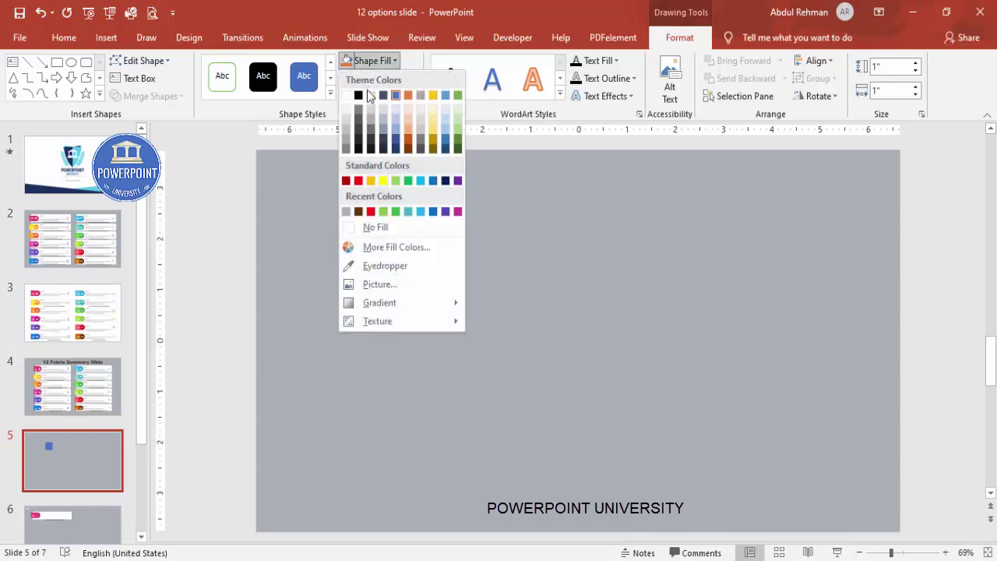
{"action": "left_click", "coordinate": [350, 96]}
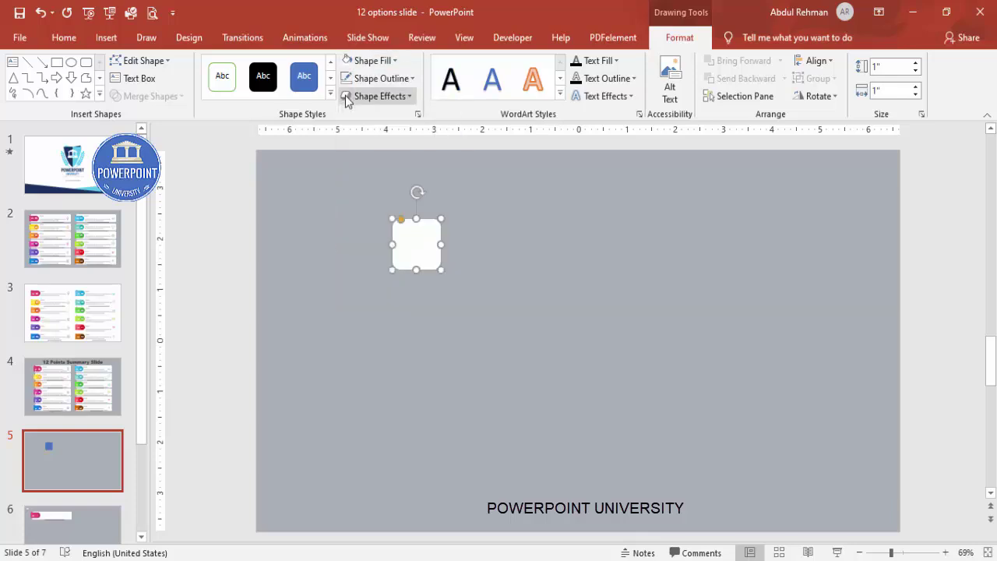
Step: Set the white rounded shape's width to 5.5" and move it closer to the slide's upper-left corner
{"action": "left_click", "coordinate": [888, 90]}
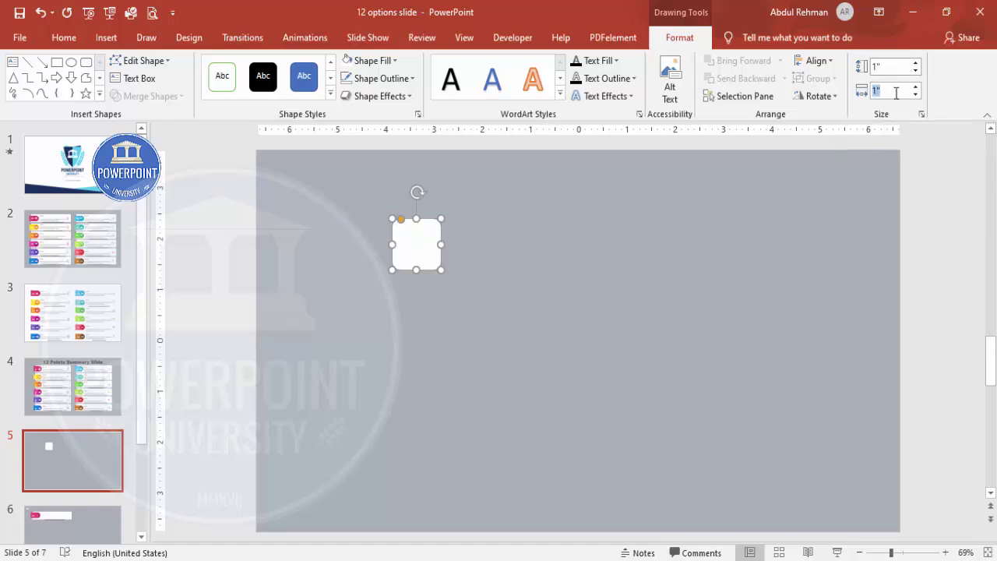
{"action": "type", "text": "5.5"}
{"action": "key", "text": "Return"}
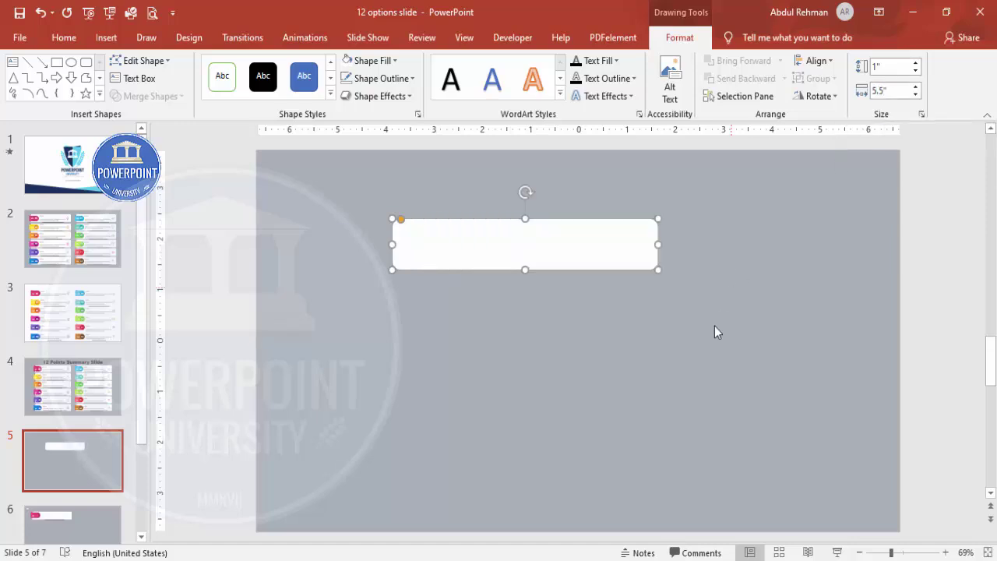
{"action": "left_click_drag", "start_coordinate": [565, 258], "coordinate": [508, 237]}
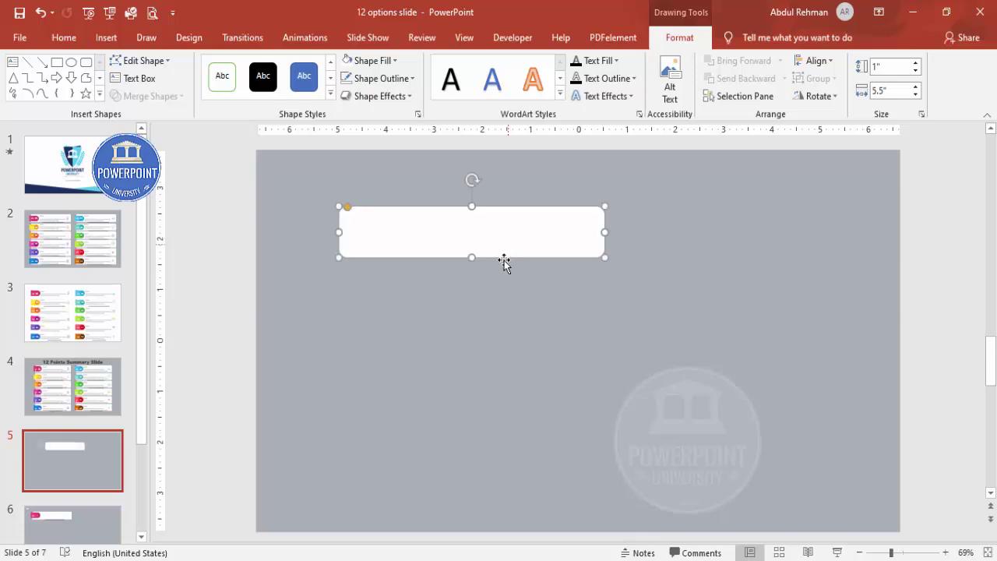
{"action": "left_click", "coordinate": [499, 311]}
Step: Draw a Top Corners Rounded rectangle about 0.94" high and 0.64" wide over the white bar's left end
{"action": "left_click", "coordinate": [361, 235]}
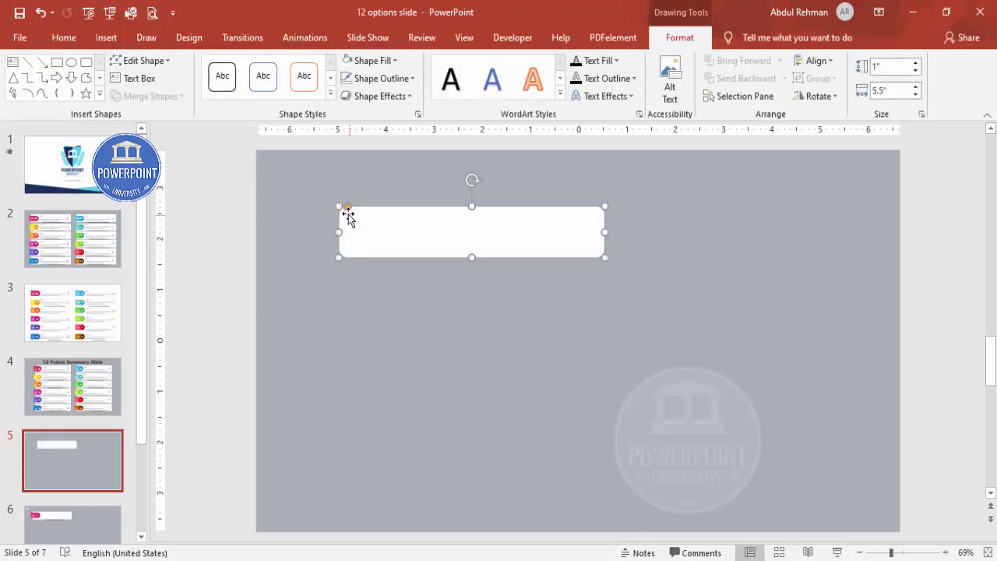
{"action": "left_click", "coordinate": [914, 552]}
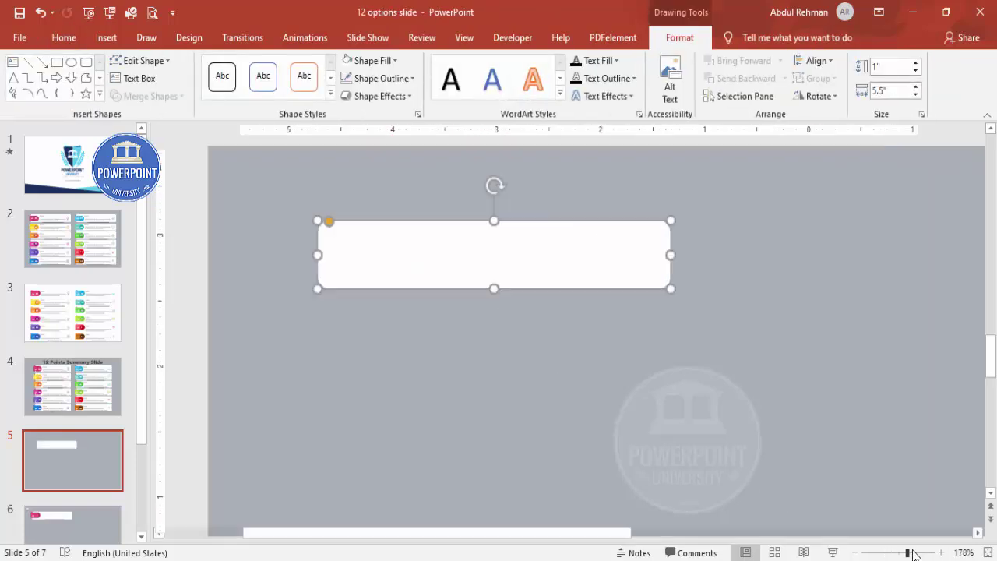
{"action": "left_click_drag", "start_coordinate": [258, 278], "coordinate": [247, 278]}
{"action": "left_click_drag", "start_coordinate": [441, 534], "coordinate": [335, 464]}
{"action": "left_click", "coordinate": [334, 465]}
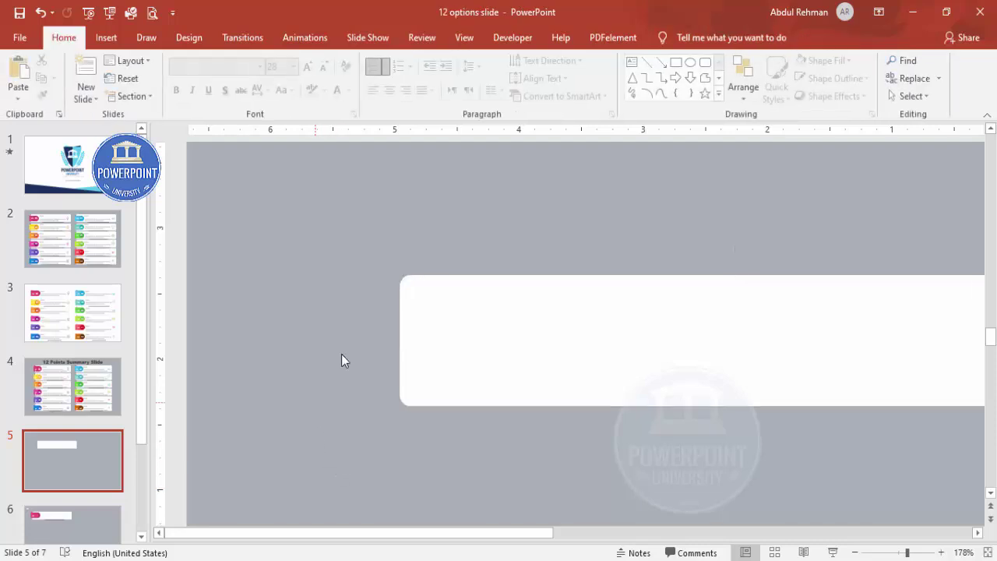
{"action": "left_click", "coordinate": [106, 38]}
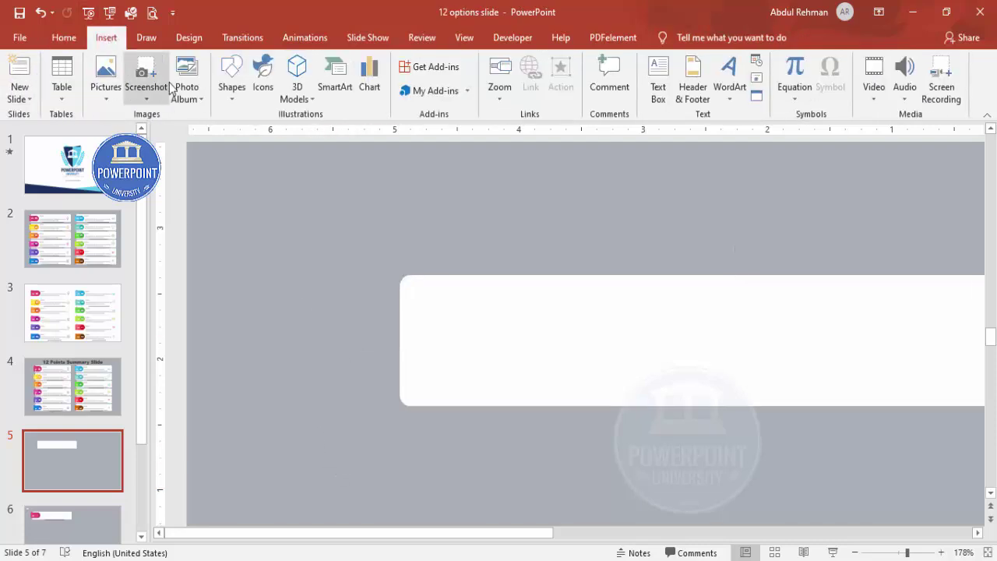
{"action": "left_click", "coordinate": [231, 81]}
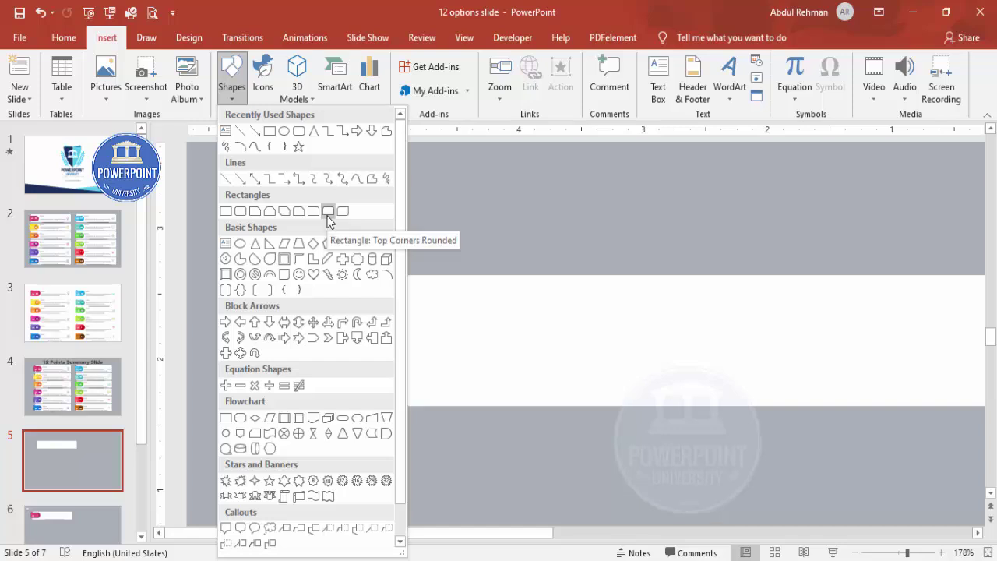
{"action": "left_click", "coordinate": [327, 211]}
{"action": "mouse_move", "coordinate": [347, 298]}
{"action": "left_mouse_down"}
{"action": "mouse_move", "coordinate": [418, 358]}
{"action": "mouse_move", "coordinate": [463, 371]}
{"action": "mouse_move", "coordinate": [427, 421]}
{"action": "left_mouse_up"}
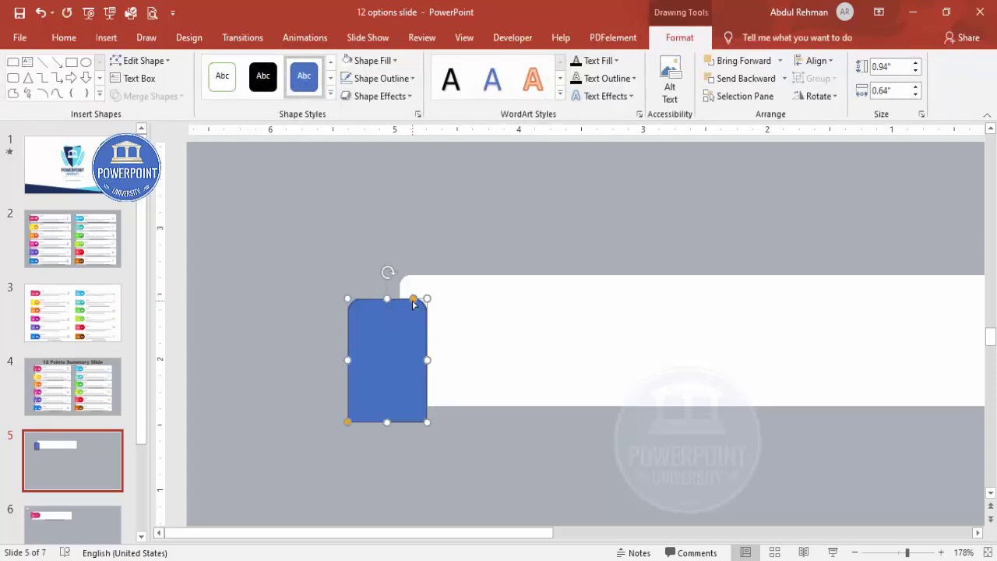
Step: Round the blue shape's top corners fully into an arch and remove its outline
{"action": "left_click_drag", "start_coordinate": [411, 303], "coordinate": [375, 308]}
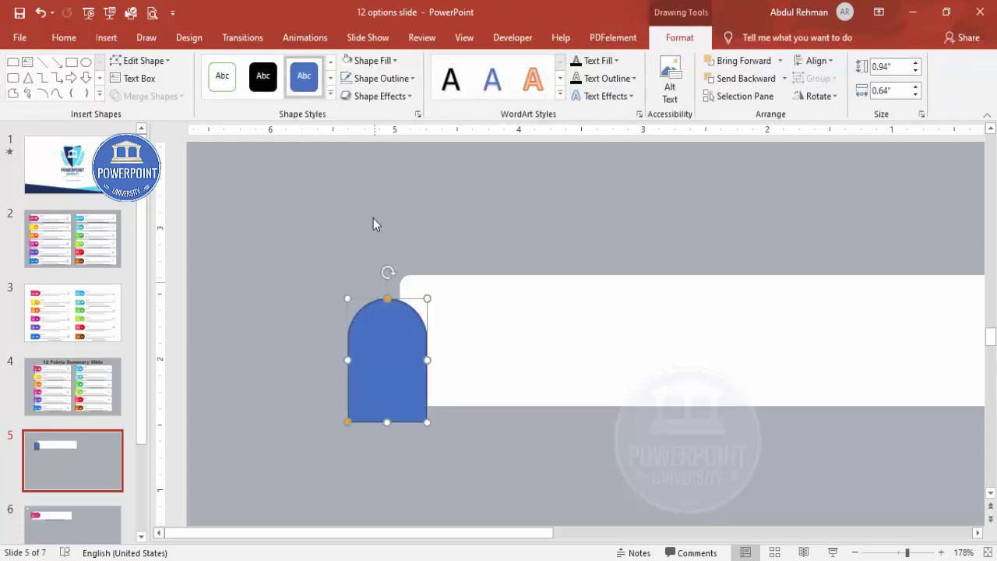
{"action": "left_click", "coordinate": [389, 80]}
{"action": "left_click", "coordinate": [384, 245]}
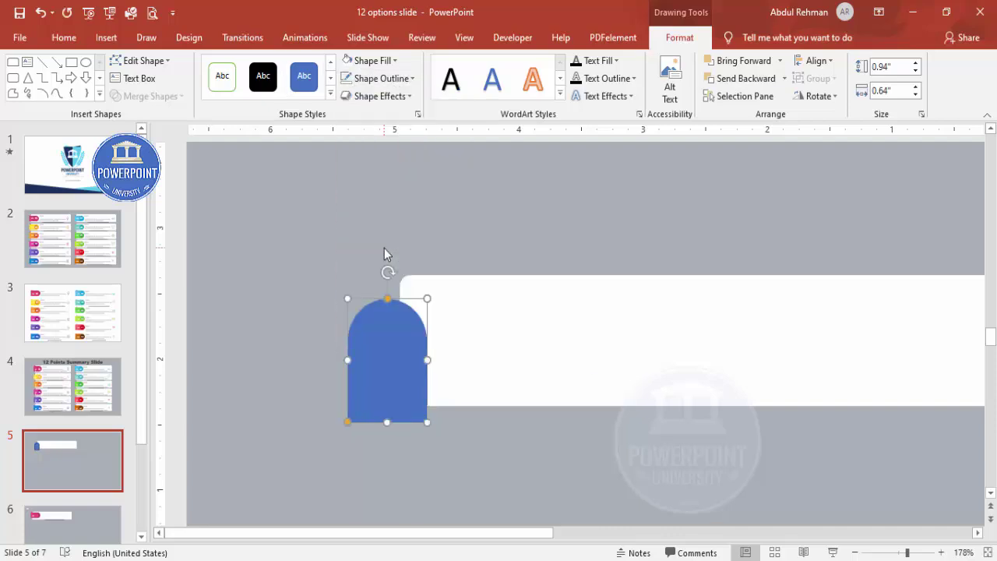
Step: Rotate the blue arch right 90° and place it over the white bar's left end, slightly overhanging the edge
{"action": "left_click", "coordinate": [824, 95]}
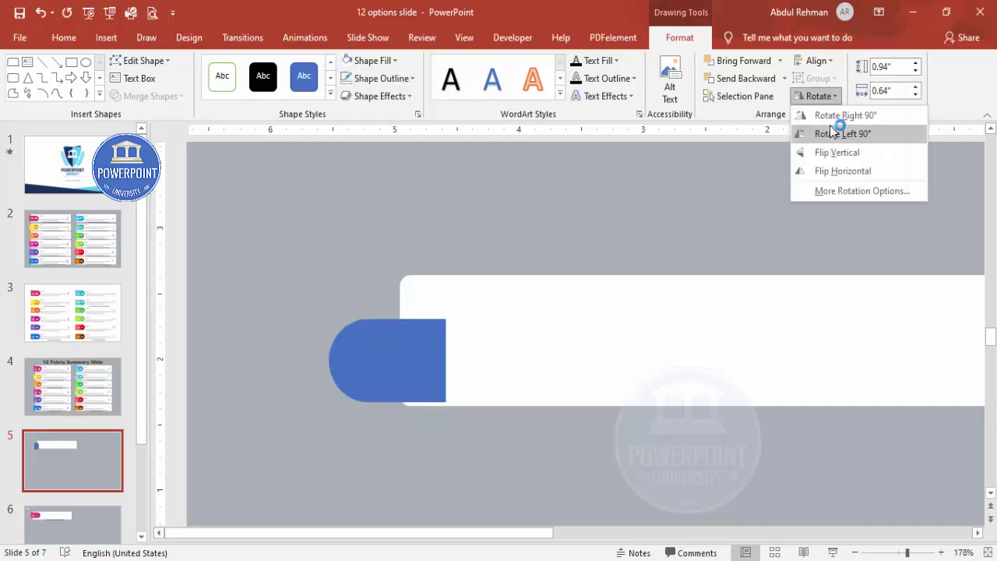
{"action": "left_click", "coordinate": [832, 115]}
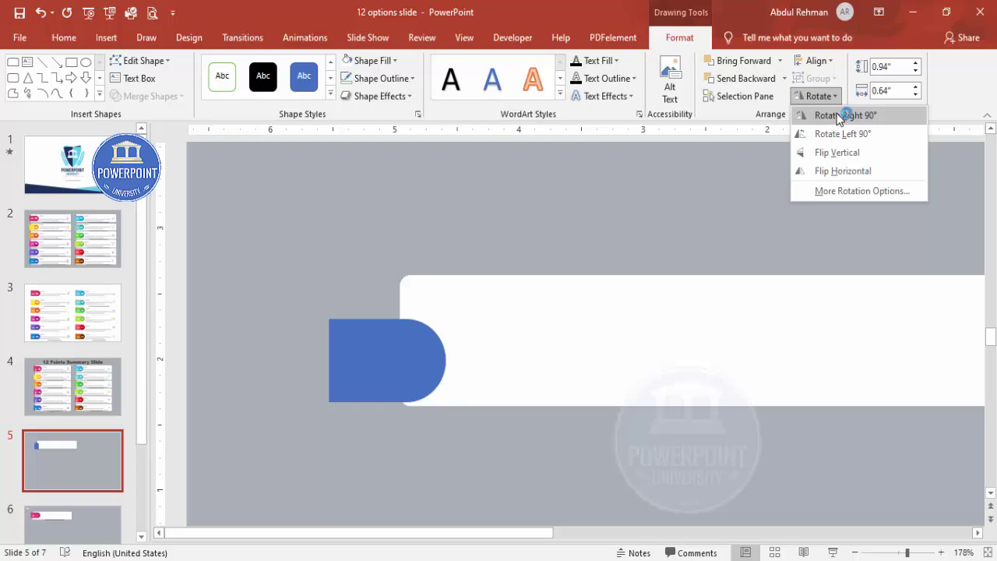
{"action": "left_click_drag", "start_coordinate": [392, 345], "coordinate": [441, 324]}
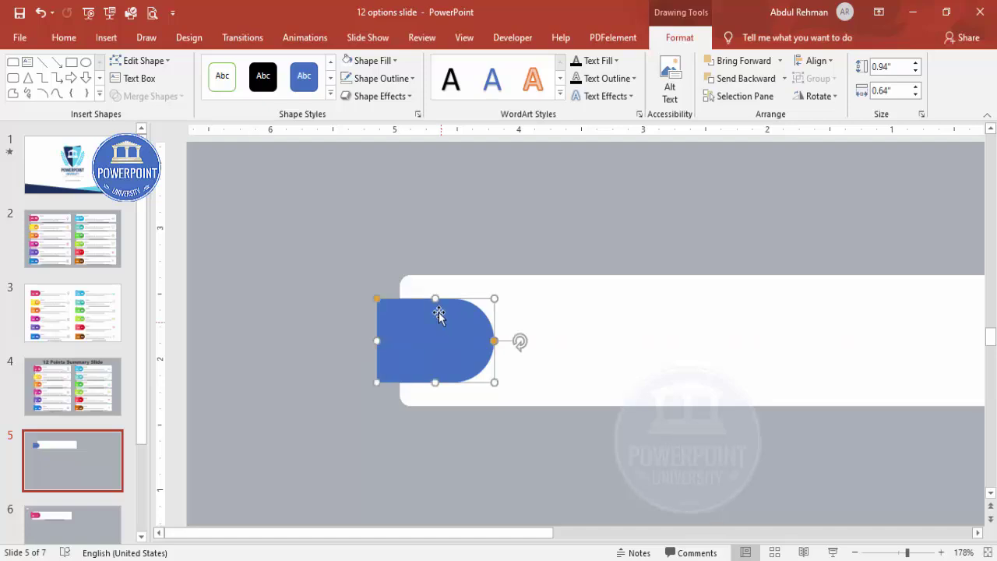
{"action": "left_click", "coordinate": [446, 247]}
Step: Draw a right triangle about 0.14" high and 0.27" wide on top of the blue tab's upper-left corner
{"action": "left_click", "coordinate": [106, 38]}
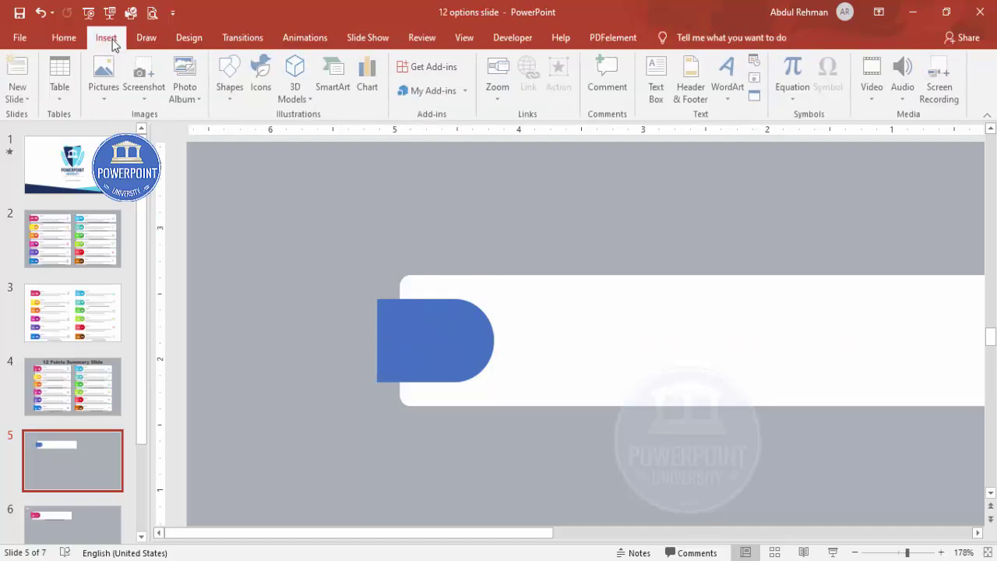
{"action": "left_click", "coordinate": [228, 93]}
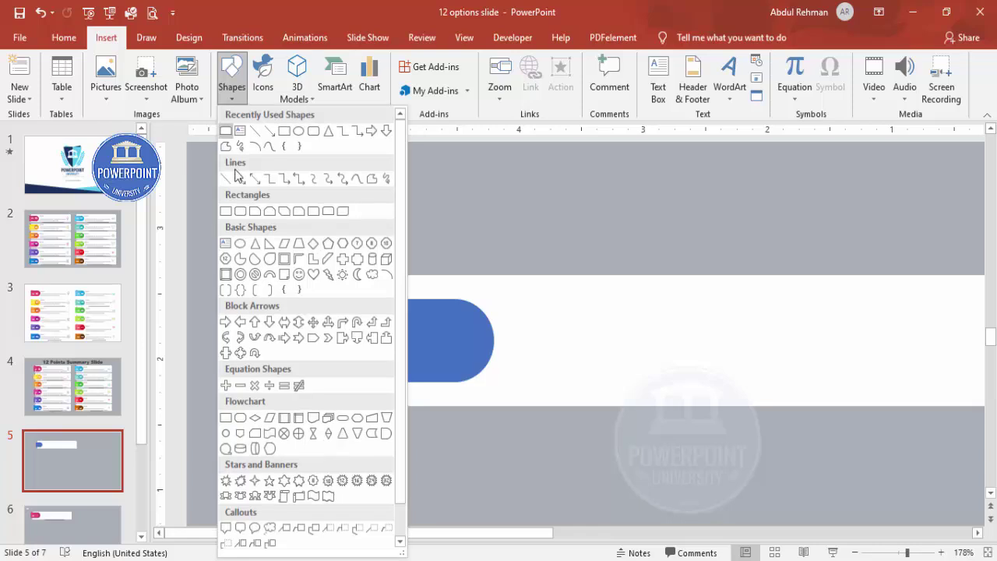
{"action": "left_click", "coordinate": [270, 245]}
{"action": "left_click_drag", "start_coordinate": [402, 298], "coordinate": [376, 280]}
Step: Remove the small triangle's outline and fill it with dark gray
{"action": "left_click", "coordinate": [407, 81]}
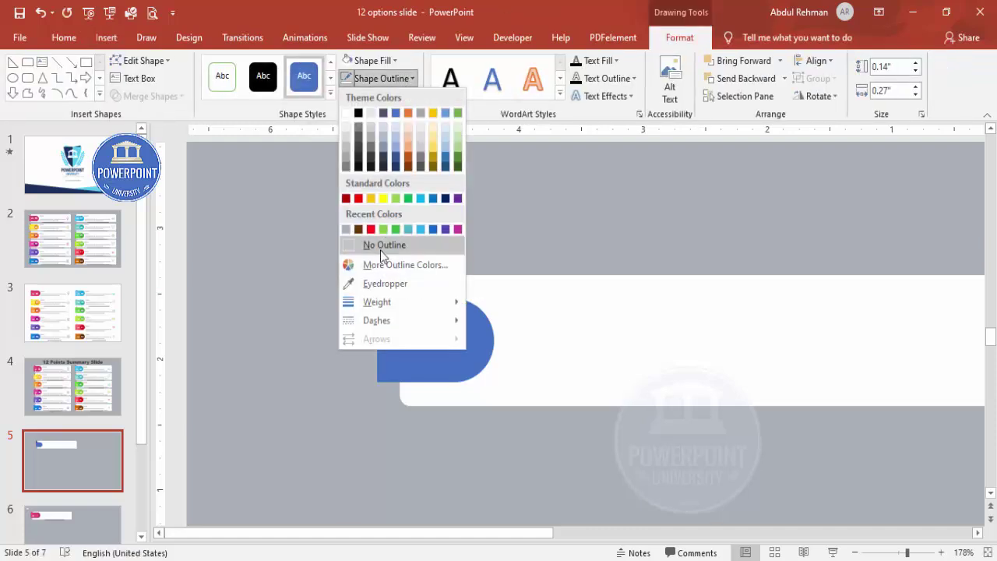
{"action": "left_click", "coordinate": [380, 245]}
{"action": "left_click", "coordinate": [377, 60]}
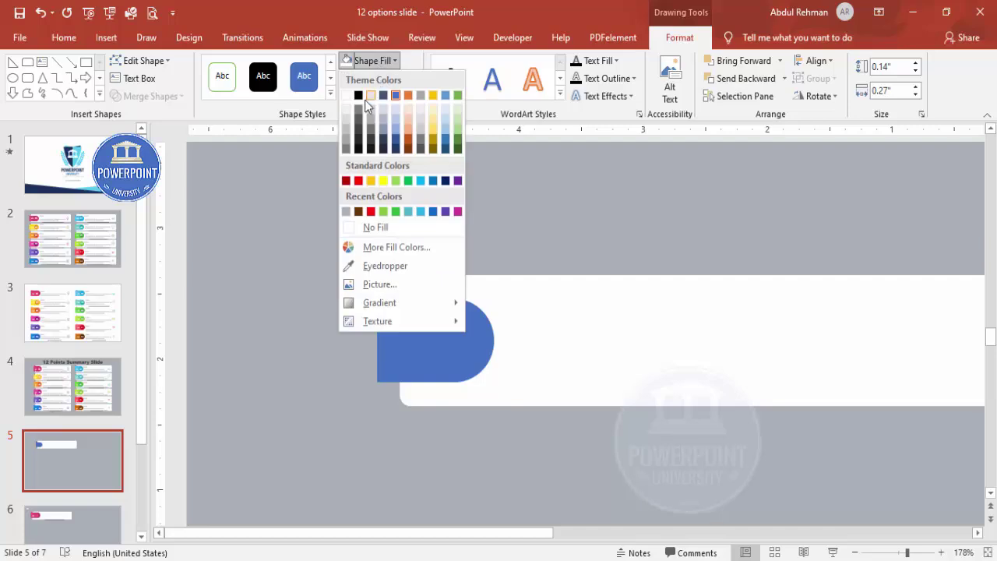
{"action": "left_click", "coordinate": [358, 130]}
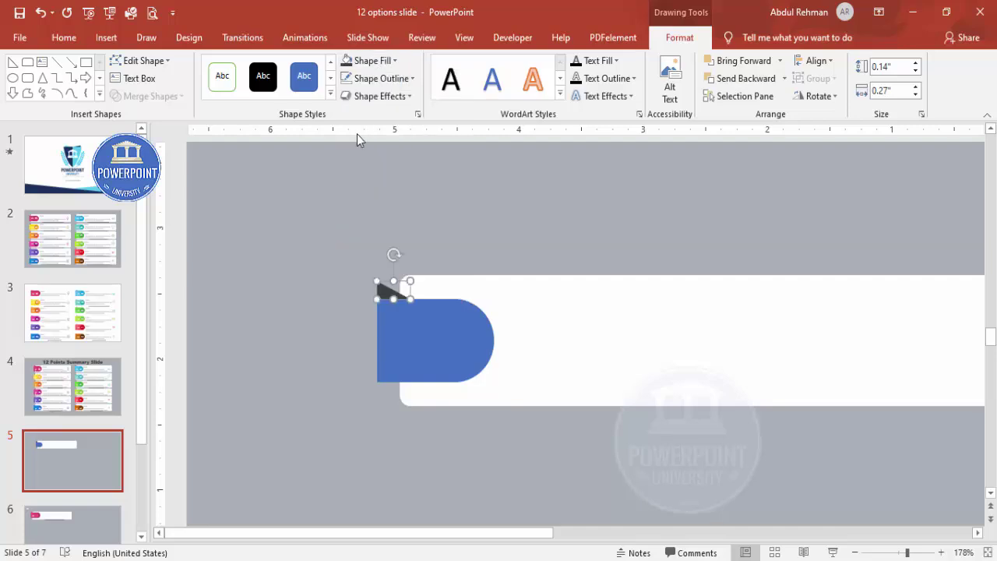
Step: Flip the dark triangle horizontally and send it to the back, behind the white bar
{"action": "left_click", "coordinate": [834, 97]}
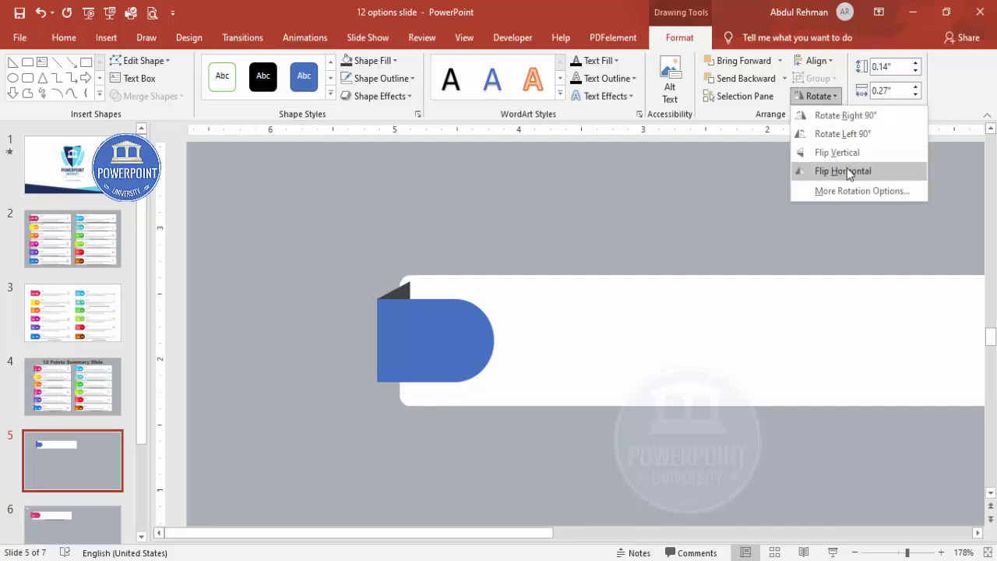
{"action": "left_click", "coordinate": [857, 172]}
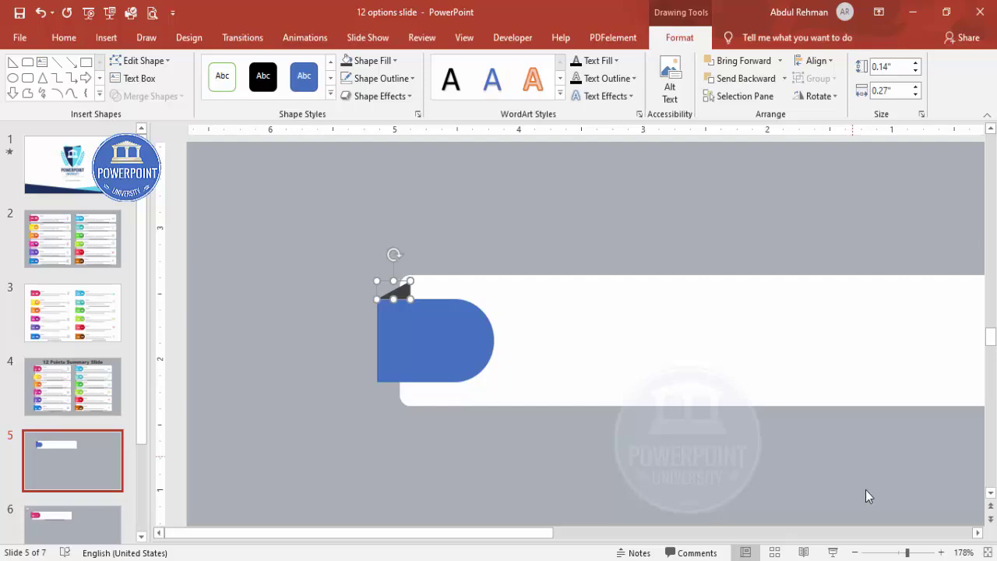
{"action": "left_click", "coordinate": [784, 78]}
{"action": "left_click", "coordinate": [763, 113]}
{"action": "left_click", "coordinate": [506, 207]}
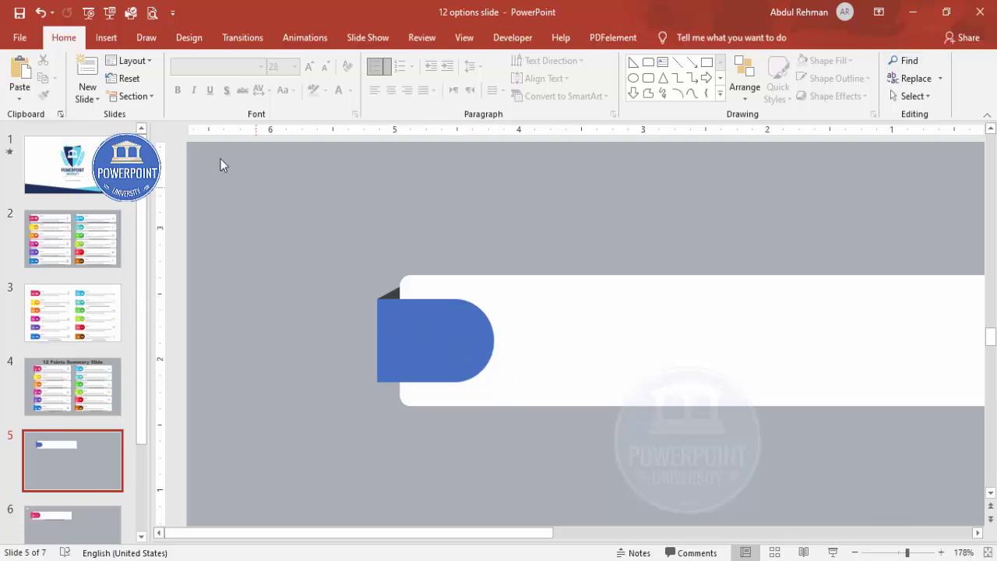
Step: Insert an oval near the blue tab and shrink it to a circle about 0.41" across
{"action": "left_click", "coordinate": [106, 37]}
{"action": "left_click", "coordinate": [232, 101]}
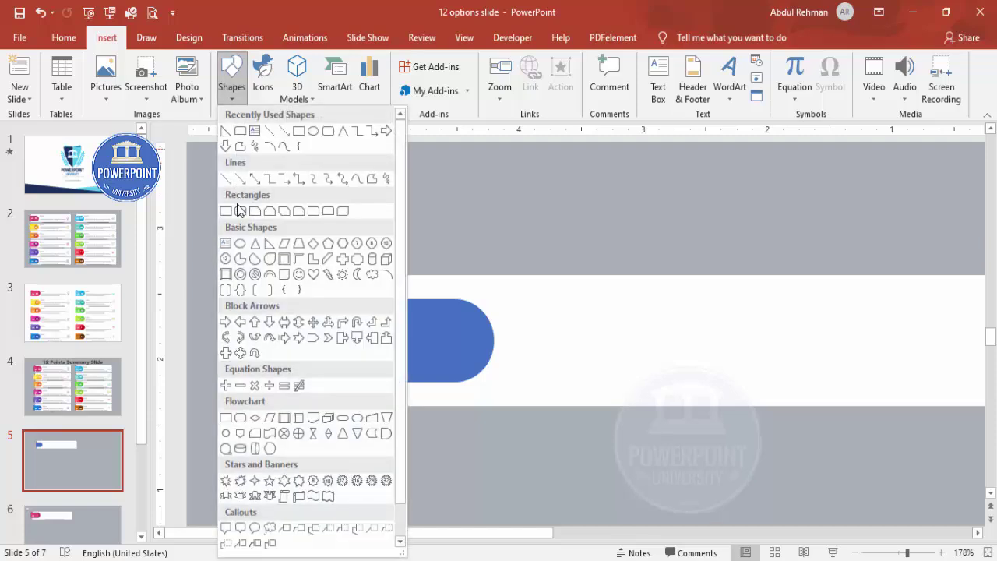
{"action": "left_click", "coordinate": [238, 245]}
{"action": "left_click", "coordinate": [430, 327]}
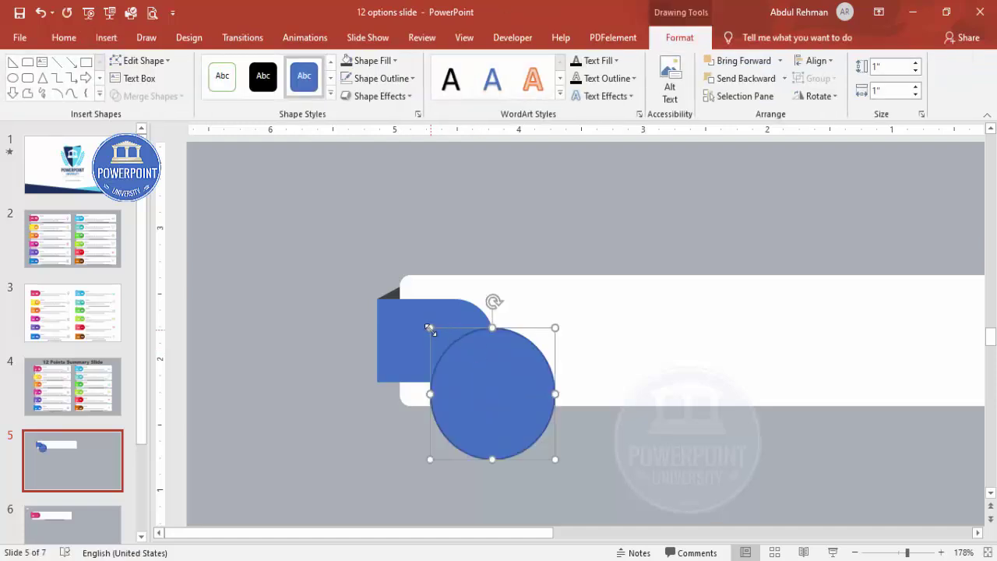
{"action": "left_click_drag", "start_coordinate": [430, 328], "coordinate": [512, 403]}
Step: Give the circle a dark blue fill with no outline and place it inside the blue tab's rounded end
{"action": "left_click", "coordinate": [413, 78]}
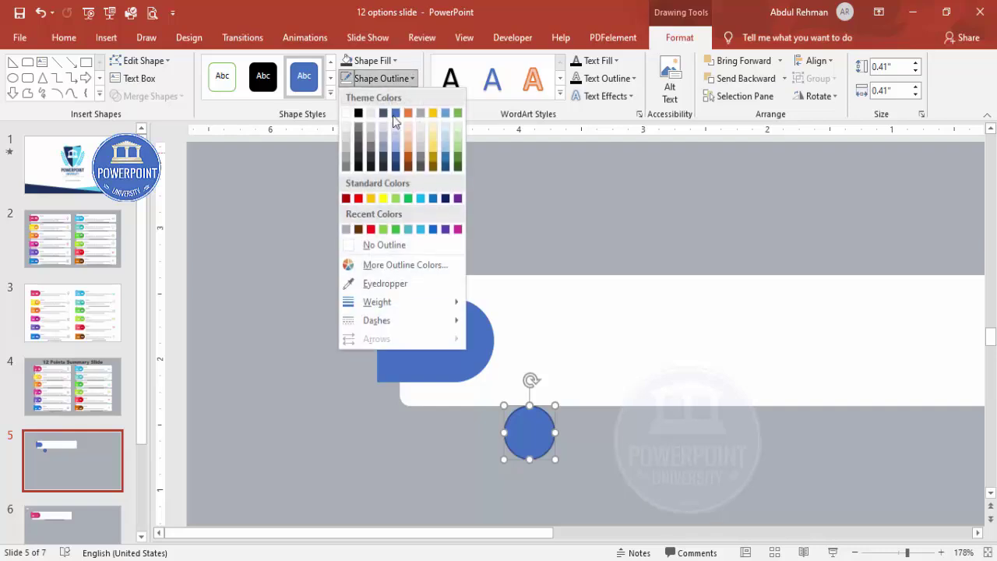
{"action": "left_click", "coordinate": [382, 245]}
{"action": "left_click", "coordinate": [379, 78]}
{"action": "left_click", "coordinate": [374, 63]}
{"action": "left_click", "coordinate": [403, 160]}
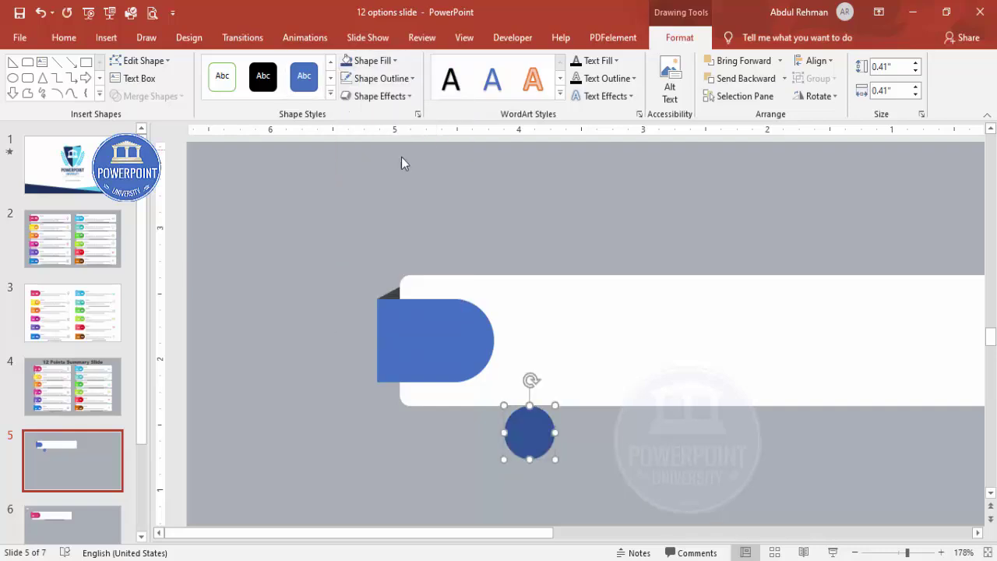
{"action": "left_click_drag", "start_coordinate": [530, 428], "coordinate": [448, 336]}
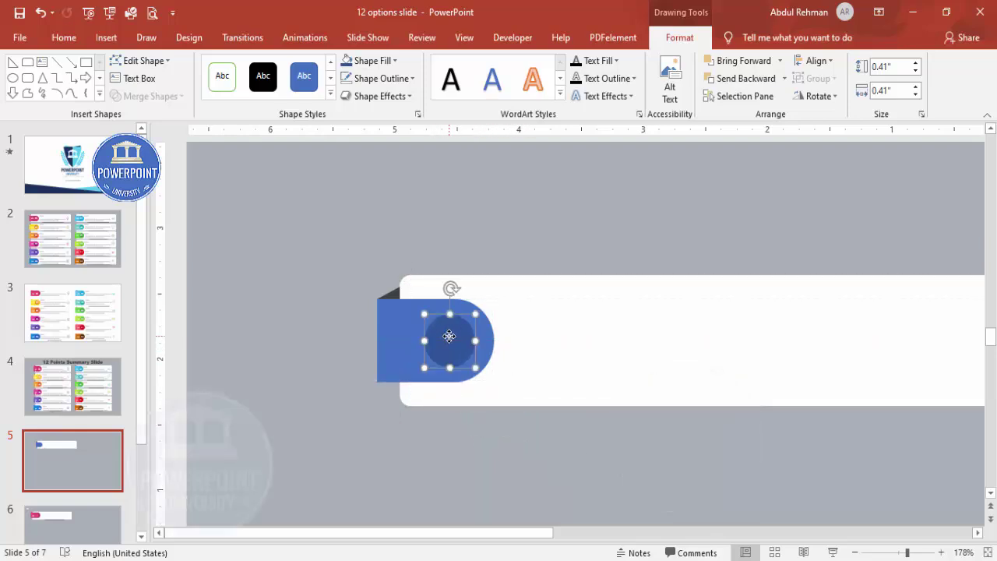
Step: Give the blue tab a gradient fill and delete its two middle gradient stops
{"action": "left_click", "coordinate": [389, 328]}
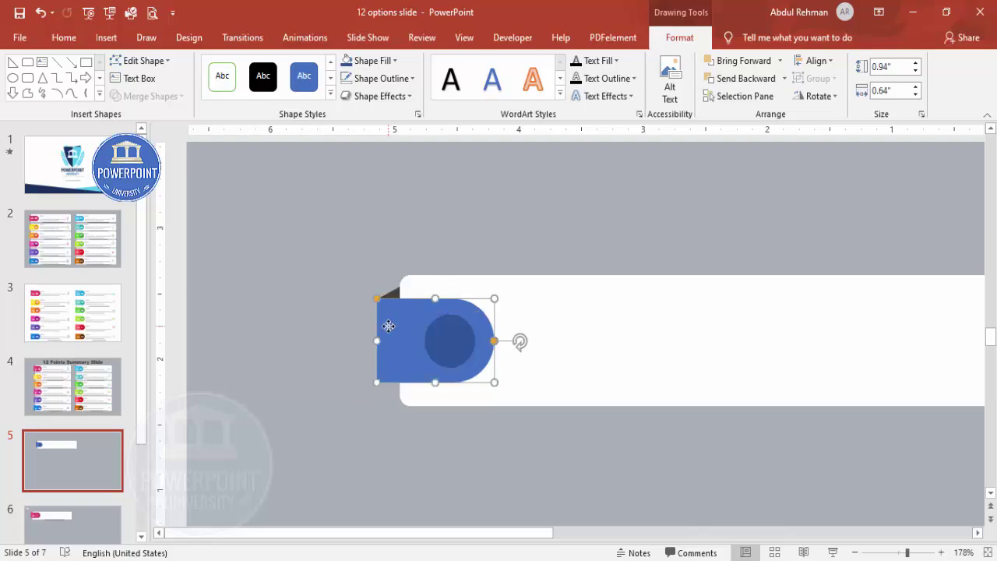
{"action": "right_click", "coordinate": [389, 327]}
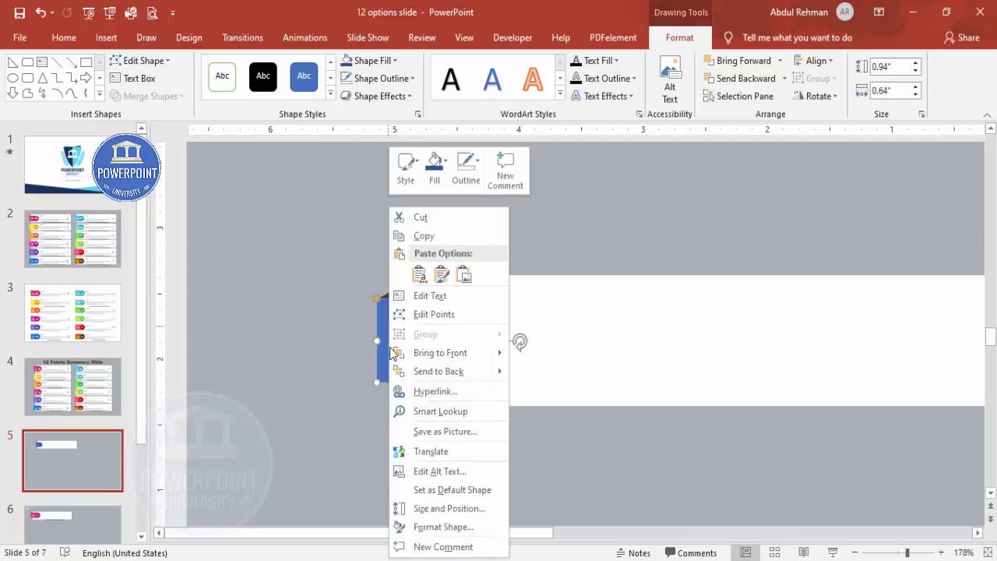
{"action": "left_click", "coordinate": [458, 527]}
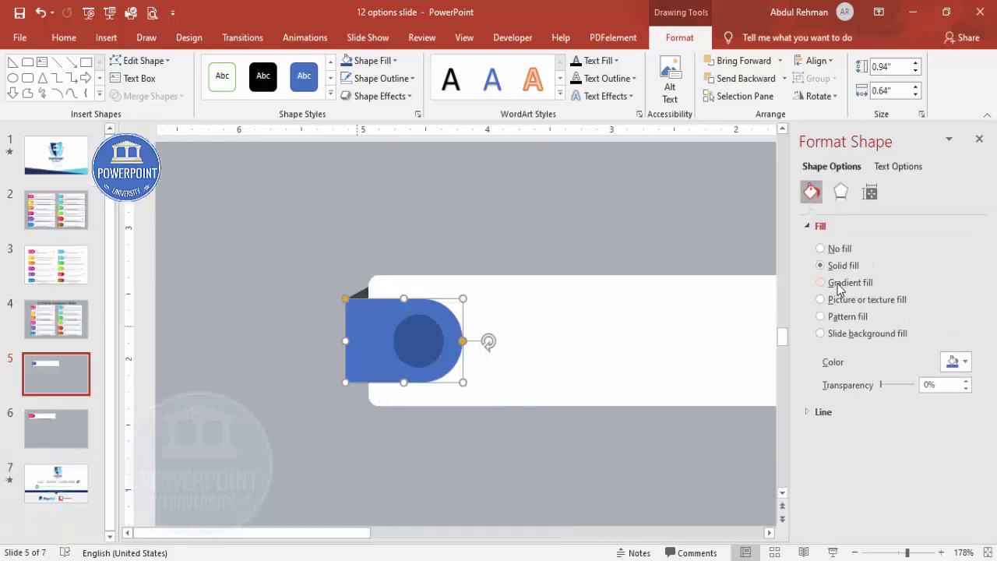
{"action": "left_click", "coordinate": [840, 284]}
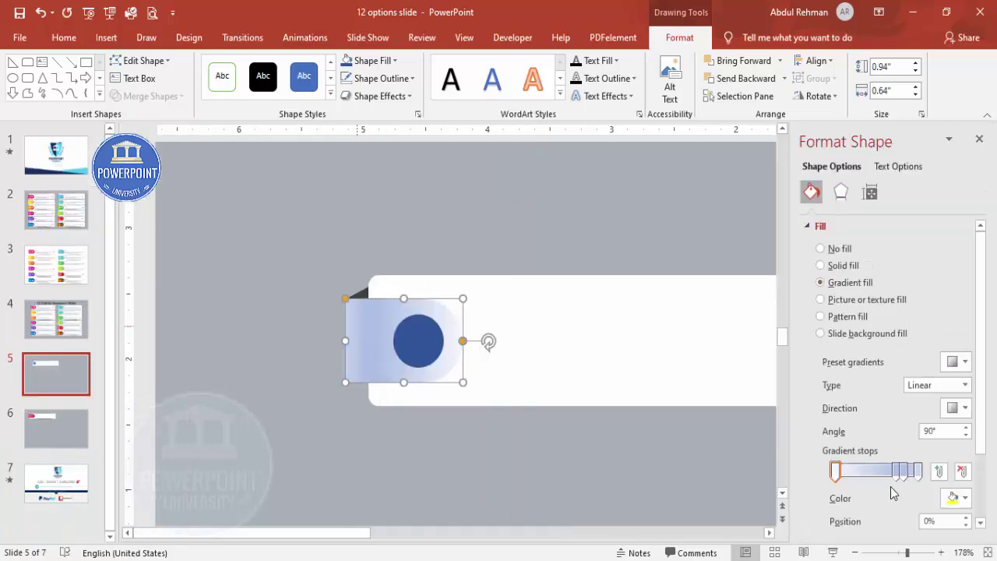
{"action": "left_click", "coordinate": [905, 472]}
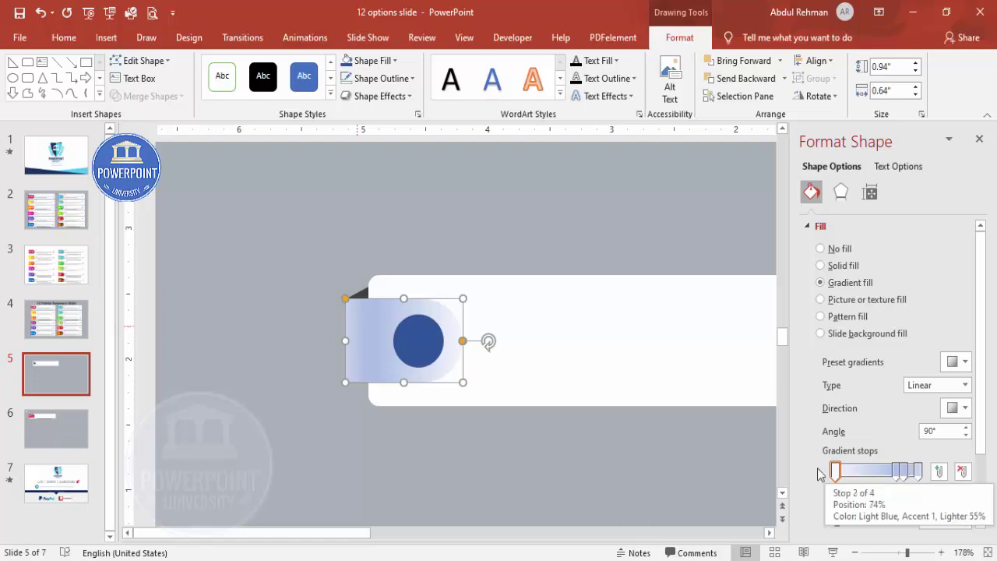
{"action": "left_click", "coordinate": [963, 472]}
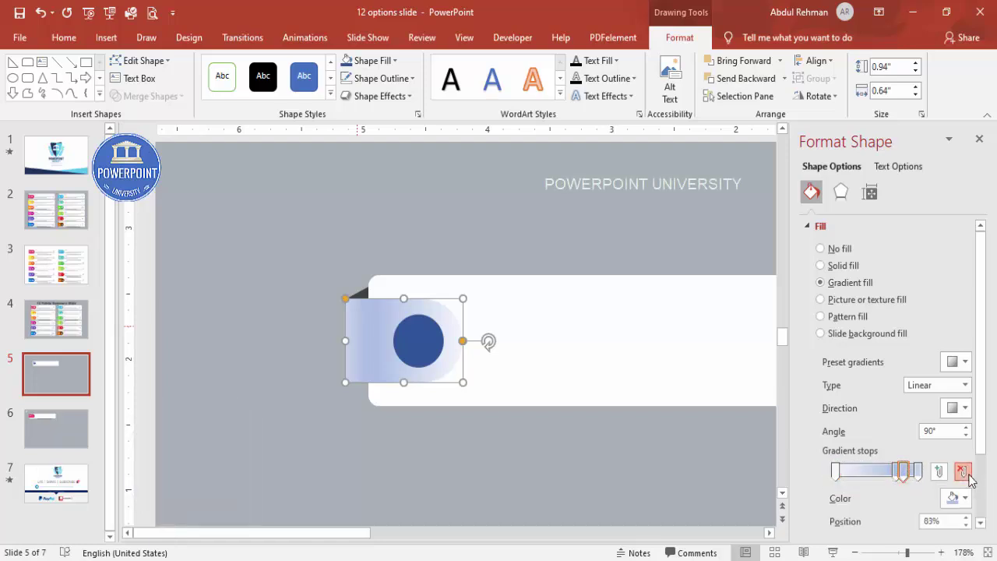
{"action": "left_click", "coordinate": [963, 472]}
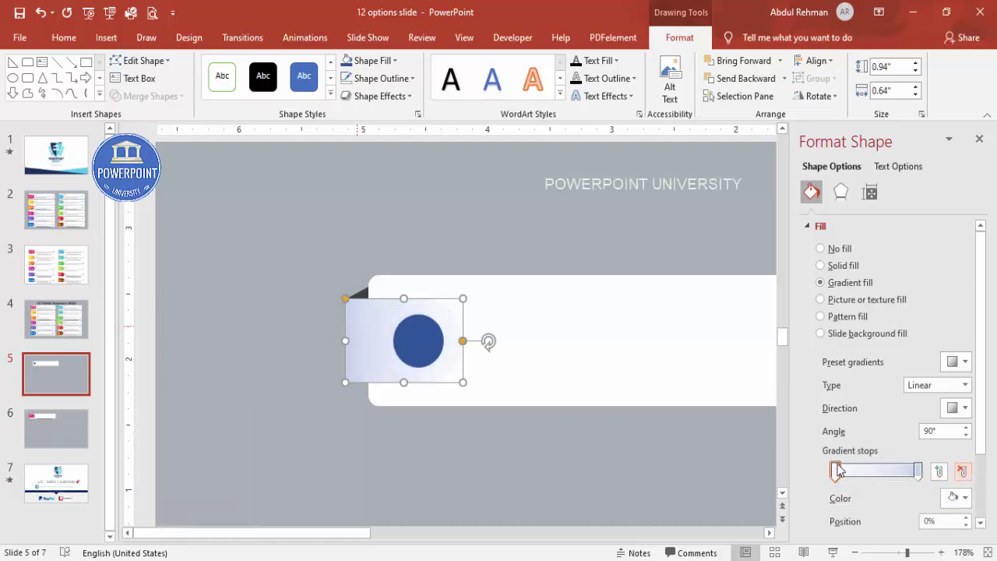
Step: Set the tab's first gradient stop to a bright red from the standard colors
{"action": "left_click", "coordinate": [952, 498]}
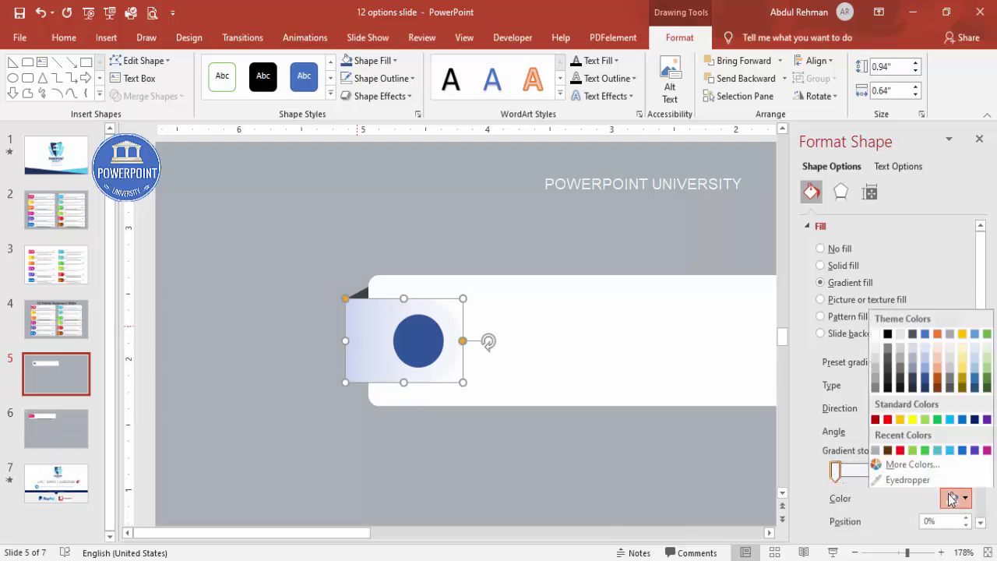
{"action": "left_click", "coordinate": [896, 466]}
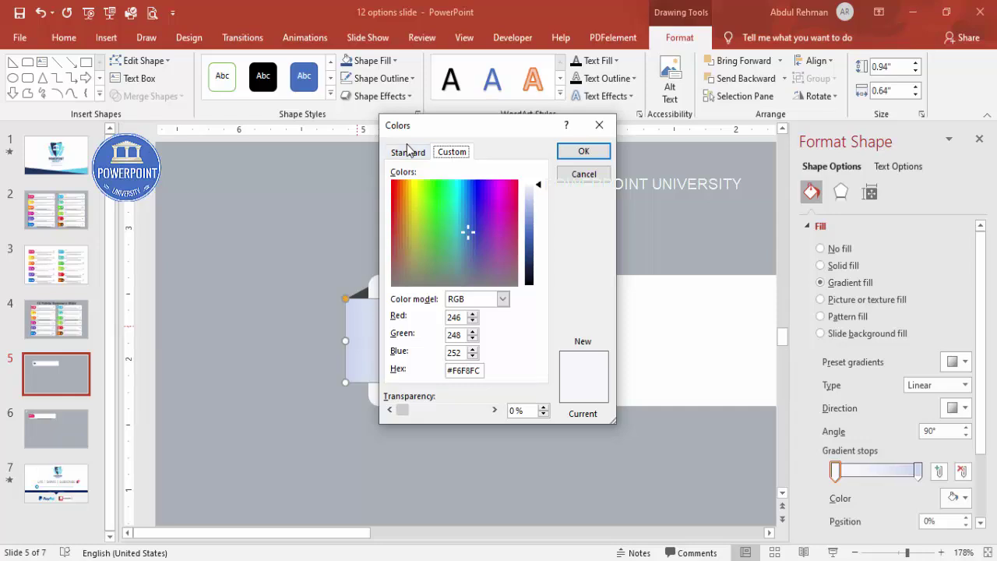
{"action": "left_click", "coordinate": [408, 150]}
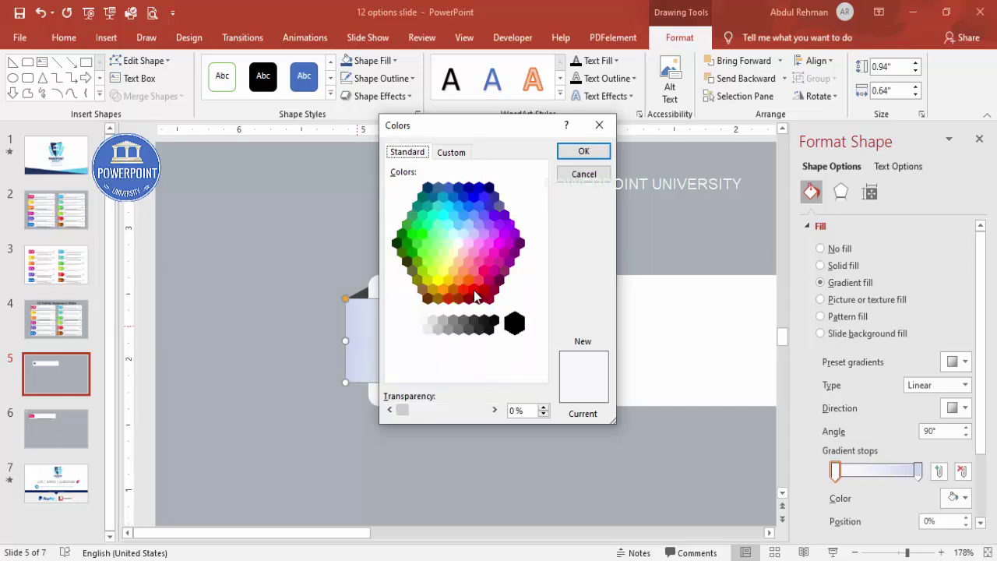
{"action": "left_click", "coordinate": [474, 291]}
{"action": "left_click", "coordinate": [584, 151]}
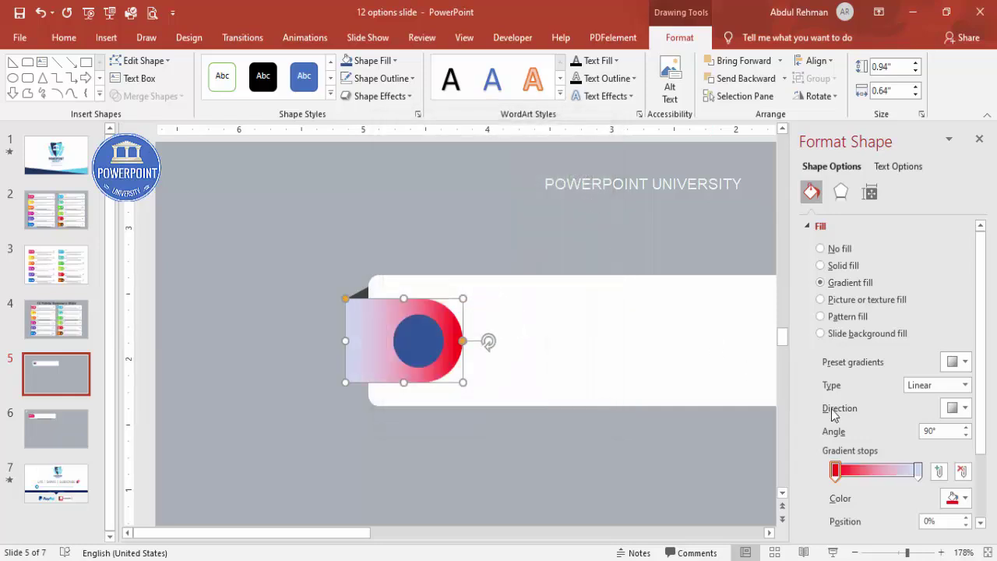
Step: Set the tab's last gradient stop to a lighter pinkish red from the standard colors
{"action": "left_click", "coordinate": [917, 469]}
{"action": "left_click", "coordinate": [957, 498]}
{"action": "left_click", "coordinate": [896, 461]}
{"action": "left_click", "coordinate": [409, 152]}
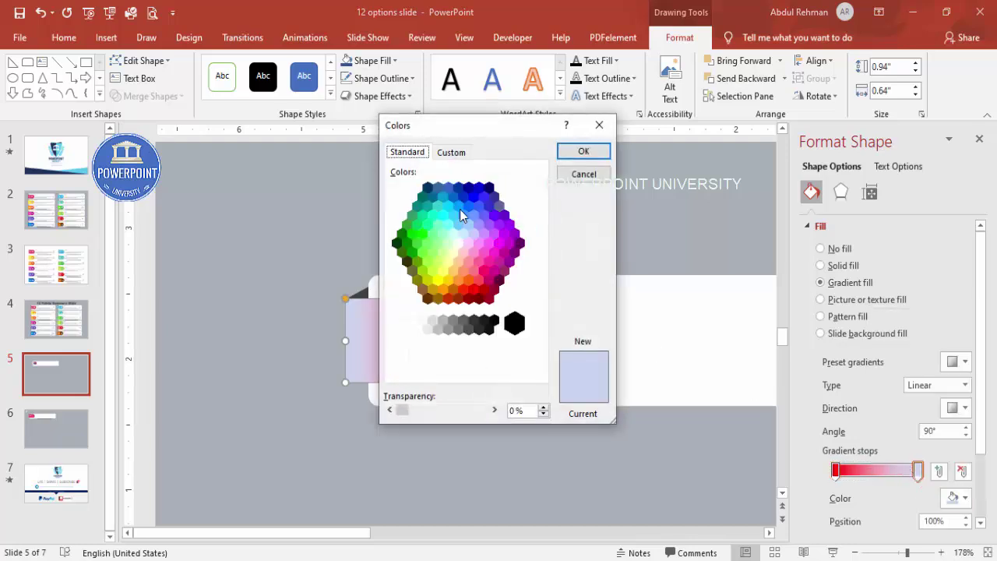
{"action": "left_click", "coordinate": [478, 280]}
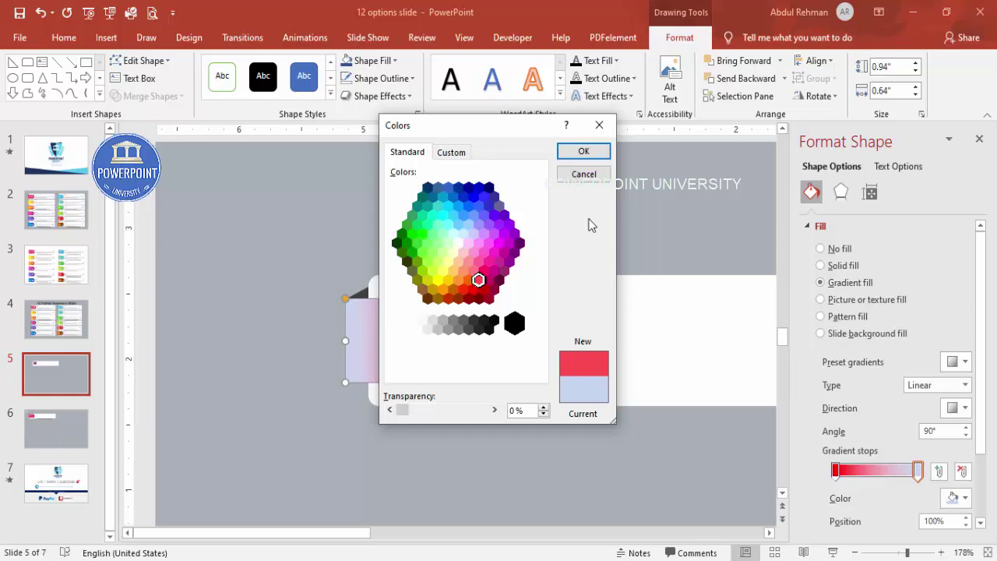
{"action": "left_click", "coordinate": [576, 151]}
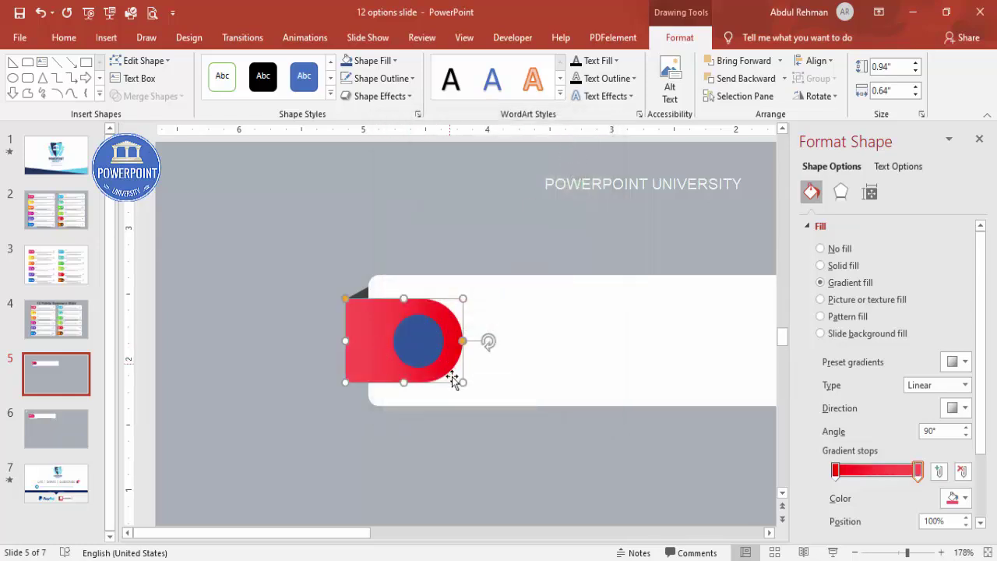
Step: Fill the circle inside the tab with the standard dark red
{"action": "left_click", "coordinate": [410, 336]}
{"action": "left_click", "coordinate": [958, 362]}
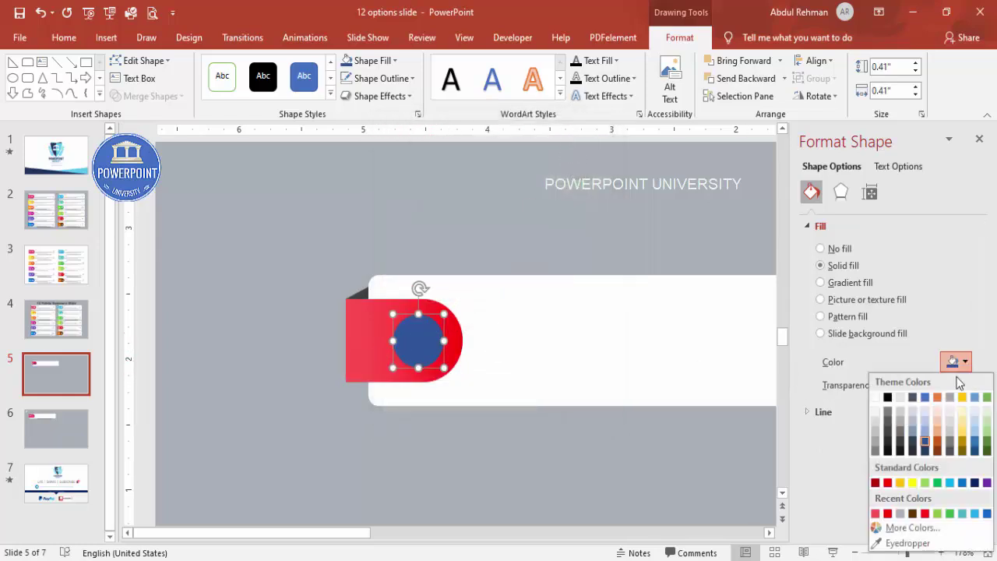
{"action": "left_click", "coordinate": [875, 482]}
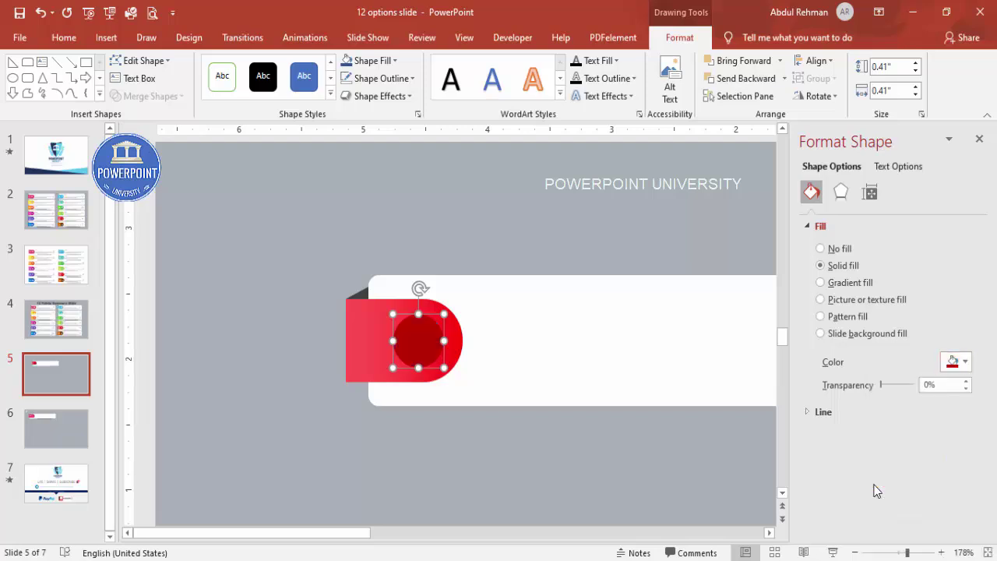
{"action": "left_click", "coordinate": [659, 462]}
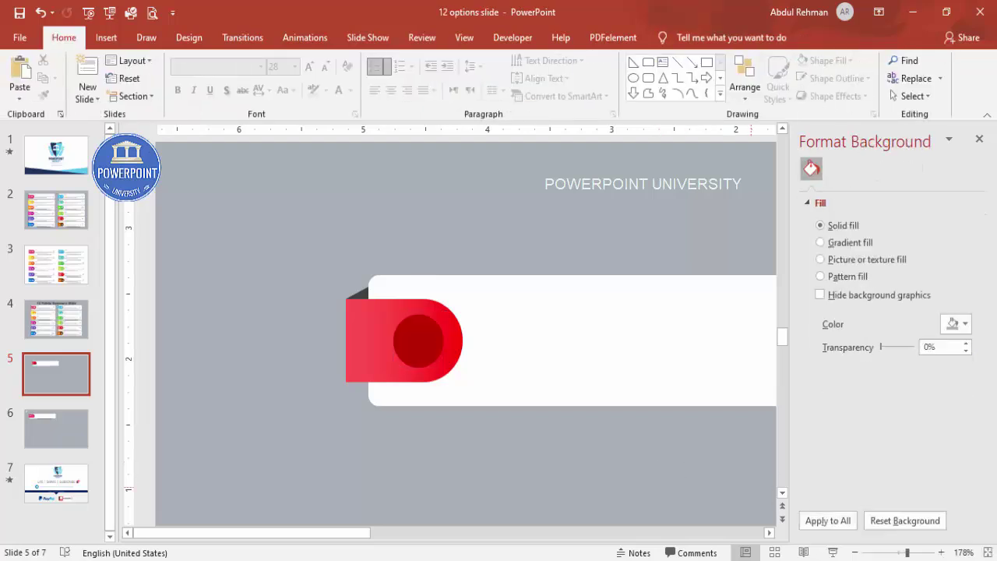
Step: Draw a long flat oval, about 4.14" wide and 0.49" high, across the white bar's lower edge
{"action": "left_click", "coordinate": [988, 551]}
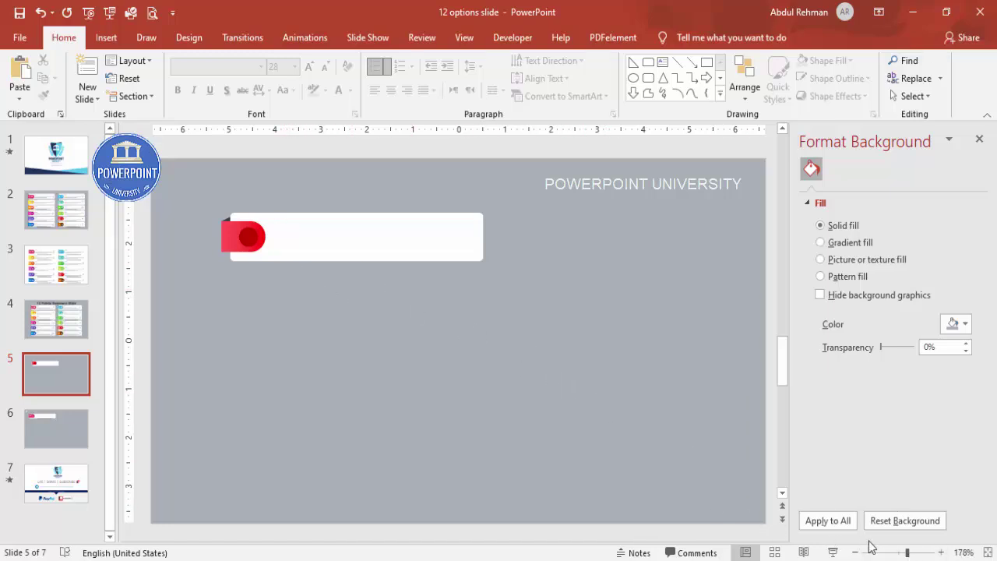
{"action": "left_click", "coordinate": [898, 553]}
{"action": "left_click_drag", "start_coordinate": [621, 532], "coordinate": [527, 533]}
{"action": "left_click", "coordinate": [105, 39]}
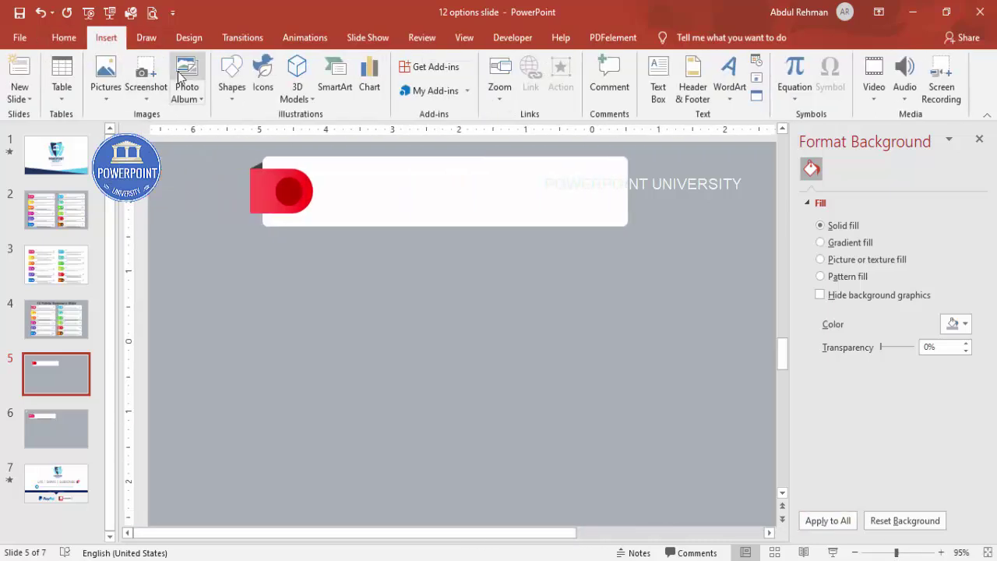
{"action": "left_click", "coordinate": [226, 90]}
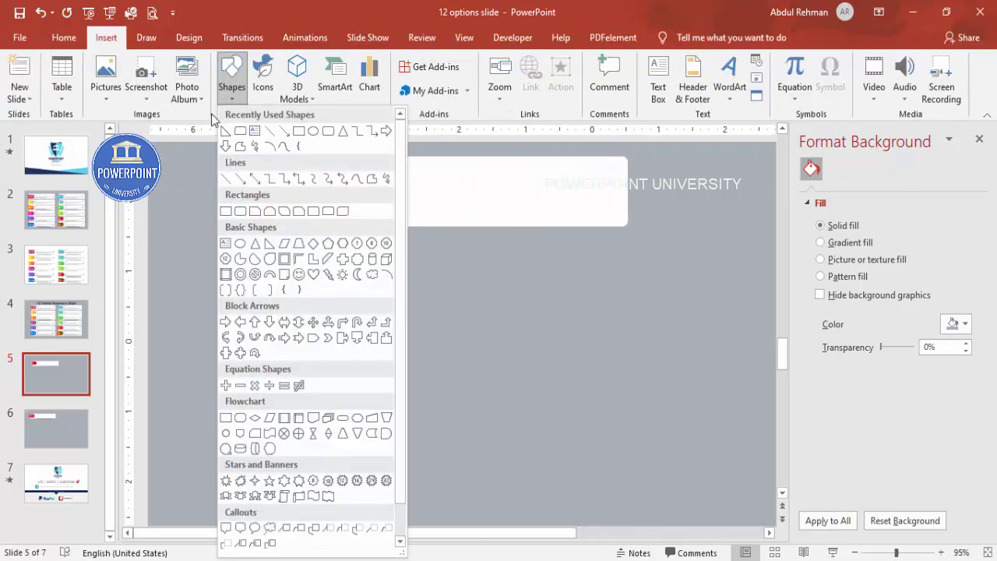
{"action": "left_click", "coordinate": [240, 246]}
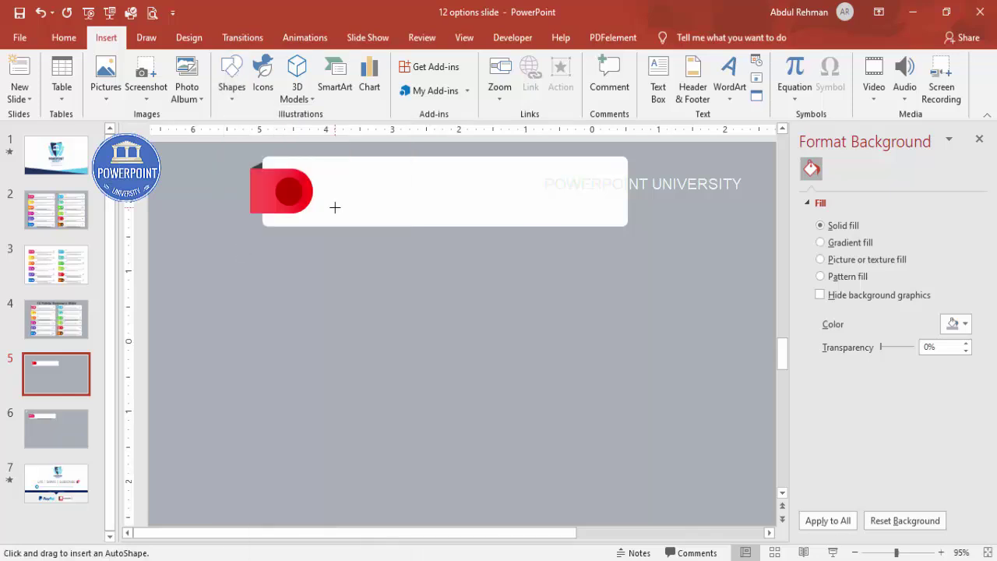
{"action": "left_click_drag", "start_coordinate": [323, 213], "coordinate": [597, 247]}
Step: Remove the oval's outline and fill it with black at about 68% transparency
{"action": "left_click", "coordinate": [380, 78]}
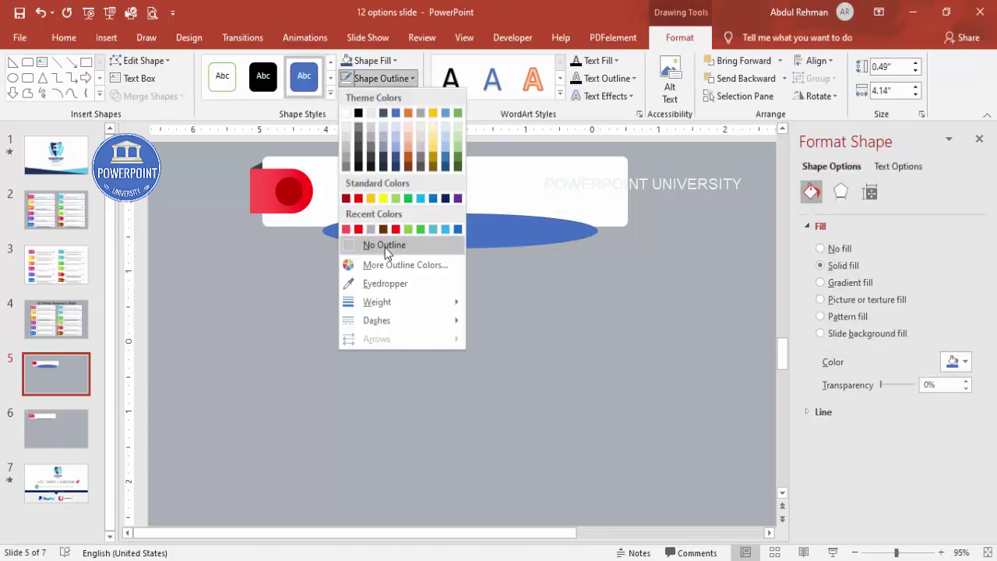
{"action": "left_click", "coordinate": [385, 247]}
{"action": "left_click", "coordinate": [367, 60]}
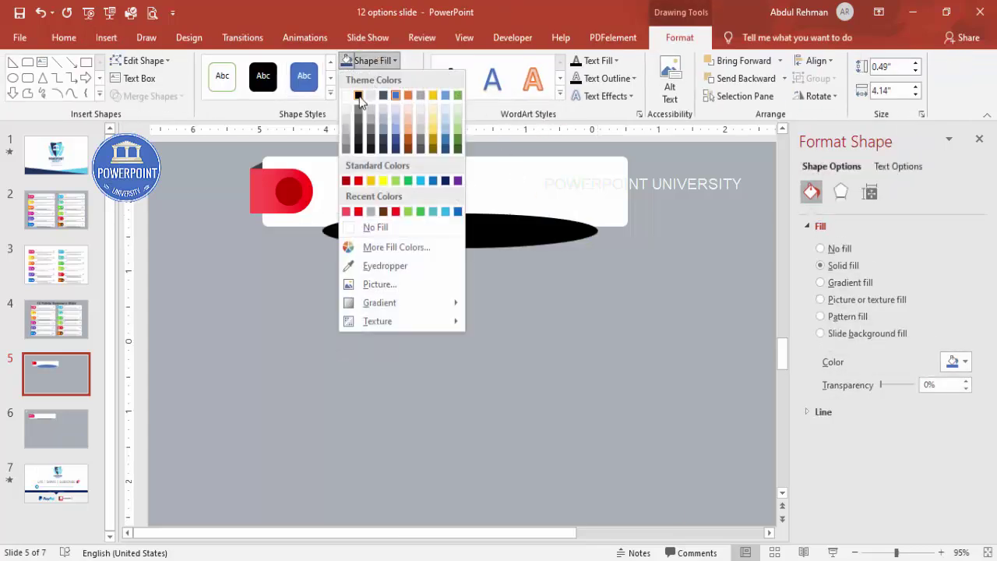
{"action": "left_click", "coordinate": [359, 95]}
{"action": "left_click_drag", "start_coordinate": [882, 391], "coordinate": [909, 388]}
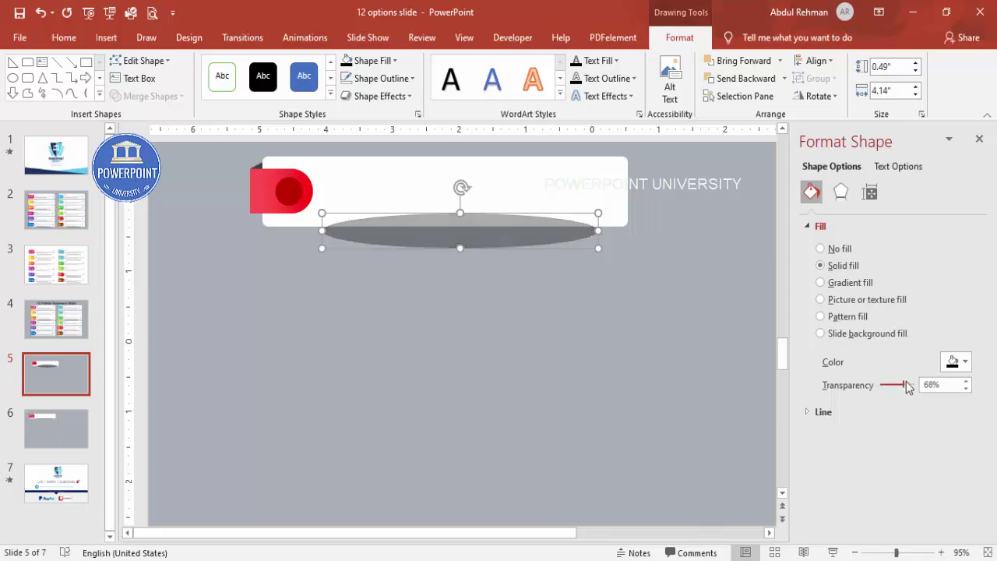
Step: Apply soft edges of 10 pt to the black oval
{"action": "left_click", "coordinate": [841, 196]}
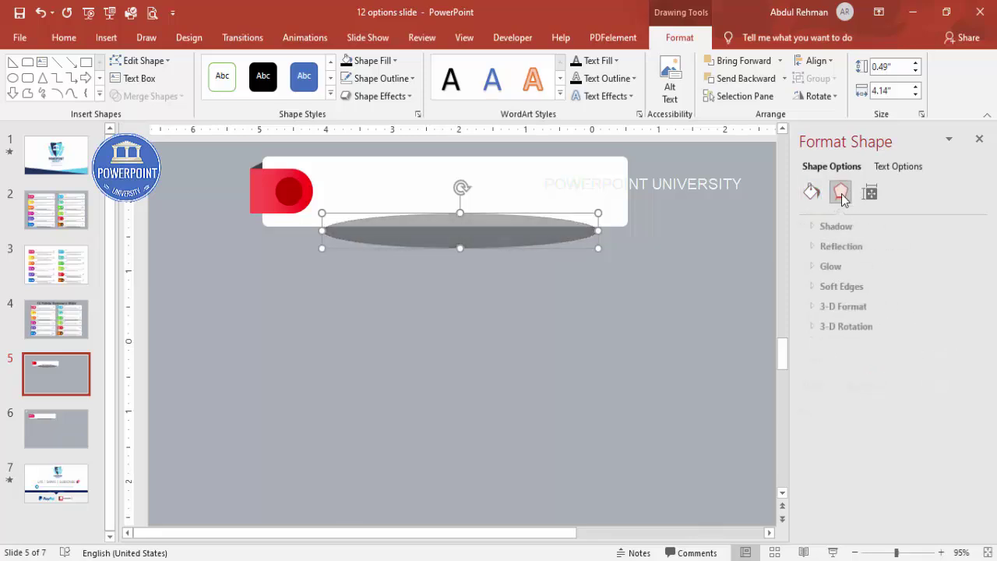
{"action": "left_click", "coordinate": [852, 287]}
{"action": "left_click", "coordinate": [966, 326]}
{"action": "left_click", "coordinate": [967, 327]}
{"action": "left_click", "coordinate": [967, 327]}
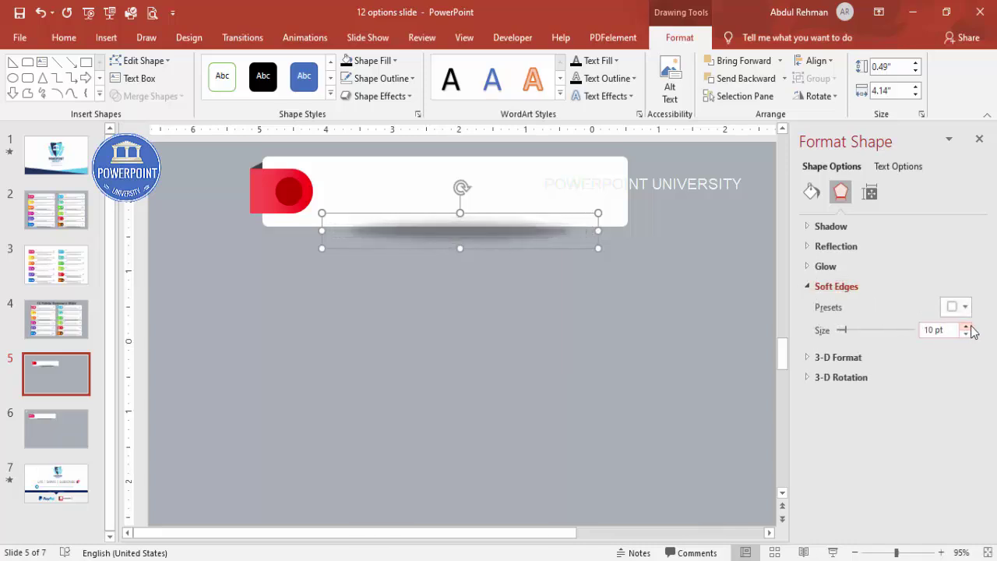
Step: Send the soft oval to the back and center it under the white bar's lower edge as a shadow
{"action": "left_click", "coordinate": [784, 78]}
{"action": "left_click", "coordinate": [761, 114]}
{"action": "left_click_drag", "start_coordinate": [459, 241], "coordinate": [444, 230]}
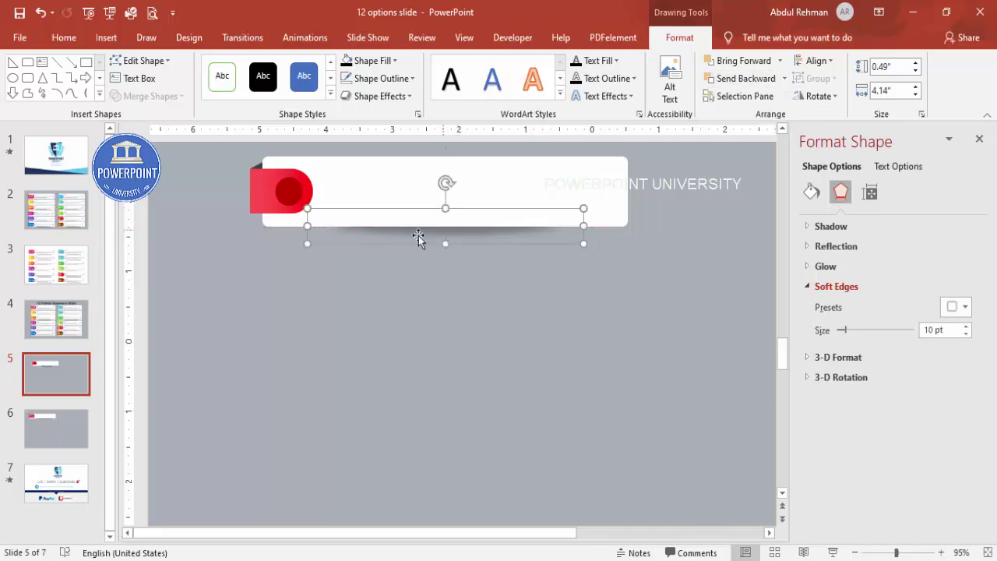
{"action": "left_click", "coordinate": [511, 269]}
{"action": "left_click", "coordinate": [983, 553]}
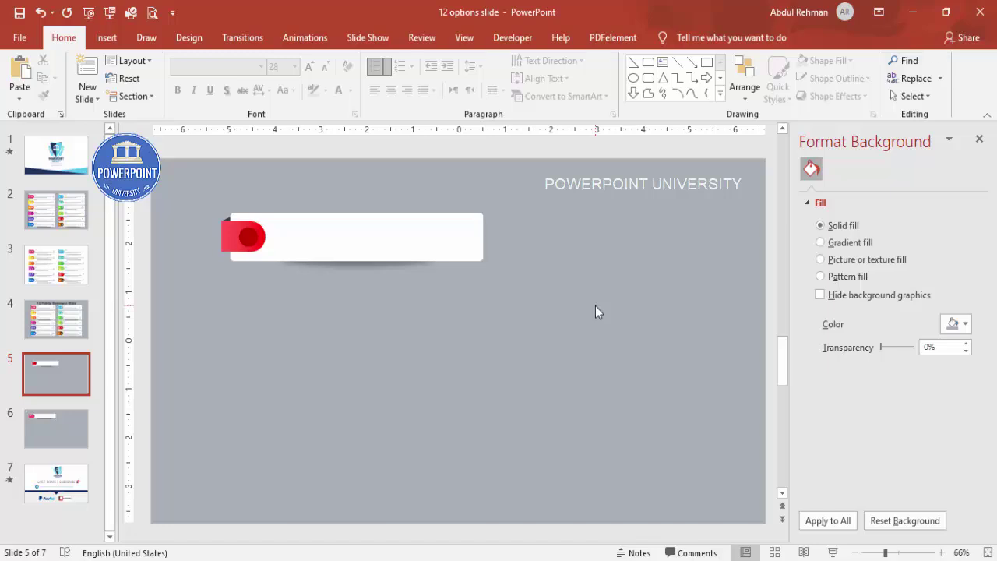
Step: Select all parts of the bar and move them together toward the slide's upper-left corner
{"action": "mouse_move", "coordinate": [596, 305]}
{"action": "left_mouse_down"}
{"action": "mouse_move", "coordinate": [246, 259]}
{"action": "mouse_move", "coordinate": [187, 166]}
{"action": "left_mouse_up"}
{"action": "left_click_drag", "start_coordinate": [305, 222], "coordinate": [265, 204]}
{"action": "left_click", "coordinate": [279, 305]}
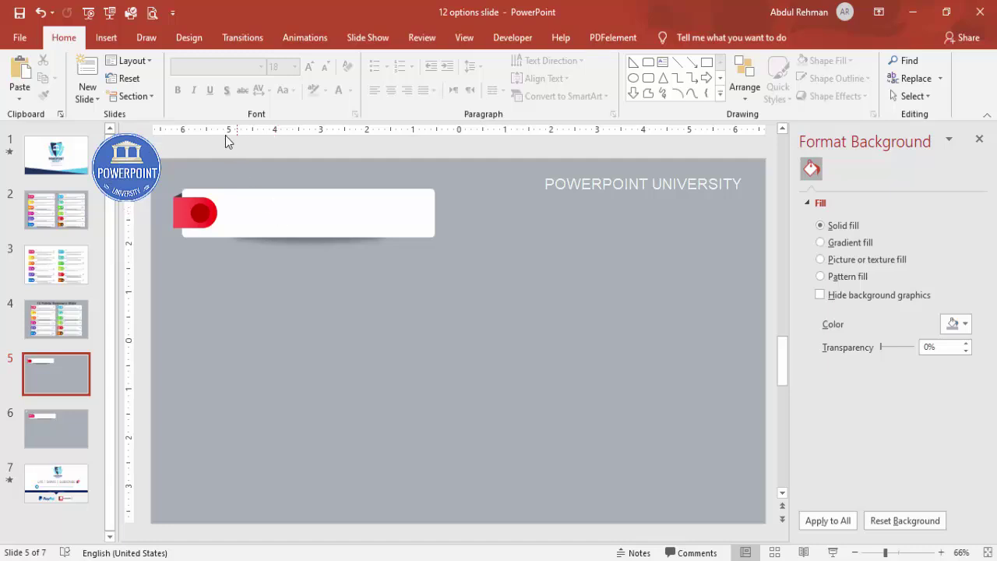
Step: Insert a text box on the white bar beside the red tab with the text TITLE
{"action": "left_click", "coordinate": [106, 39]}
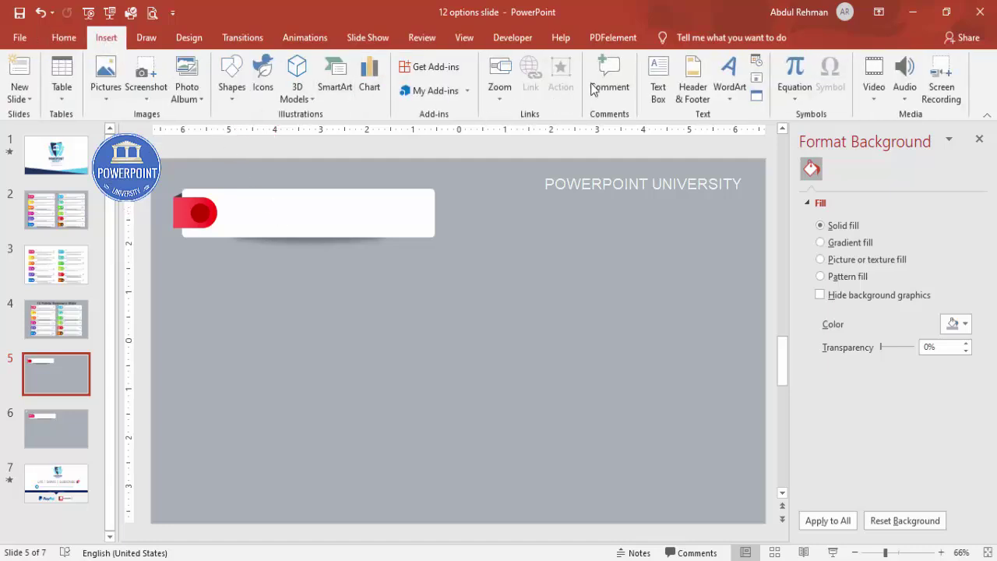
{"action": "left_click", "coordinate": [658, 81]}
{"action": "left_click_drag", "start_coordinate": [216, 197], "coordinate": [333, 221]}
{"action": "type", "text": "E"}
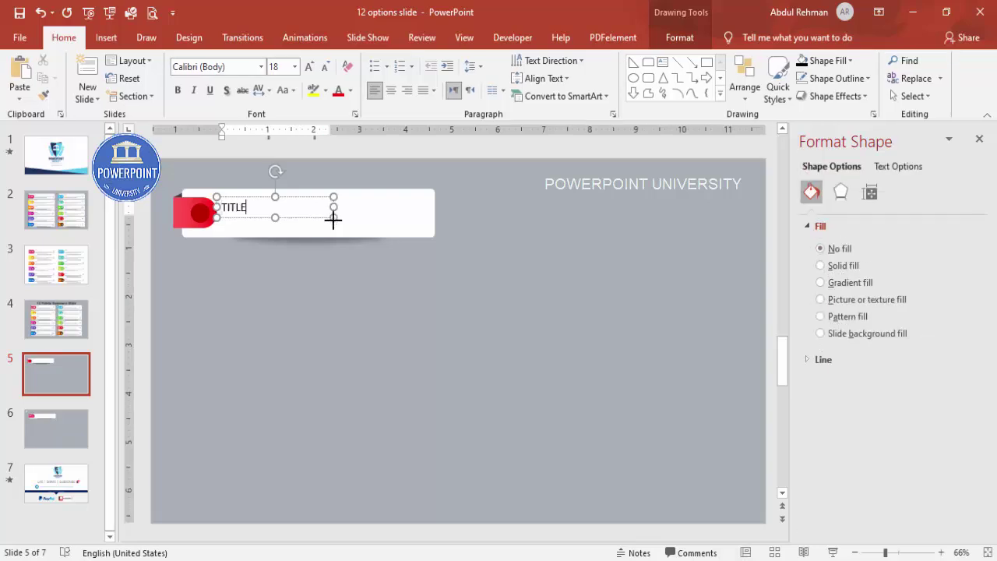
Step: Format the TITLE text as red, bold and 16 pt
{"action": "left_click", "coordinate": [304, 196]}
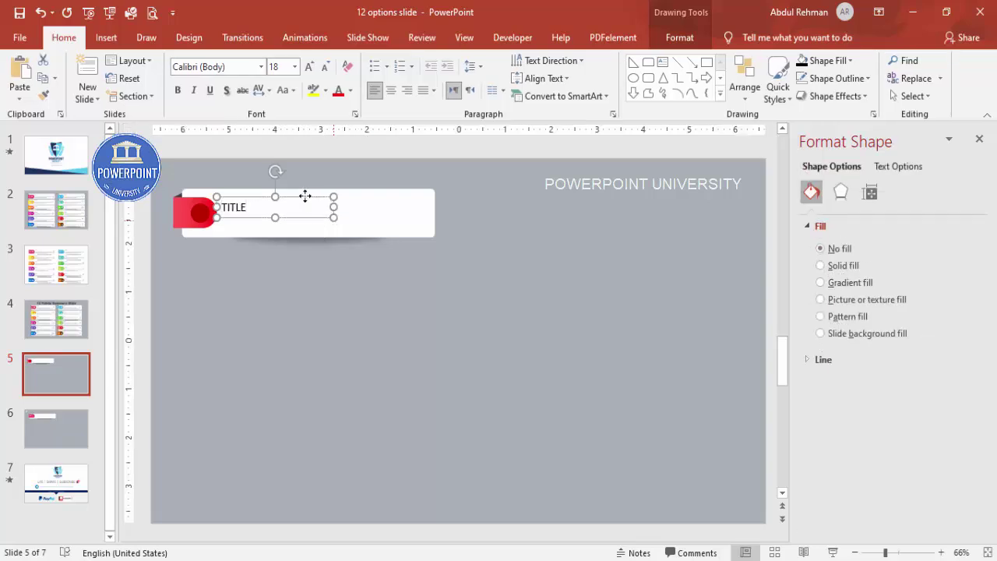
{"action": "left_click", "coordinate": [339, 90]}
{"action": "left_click", "coordinate": [352, 92]}
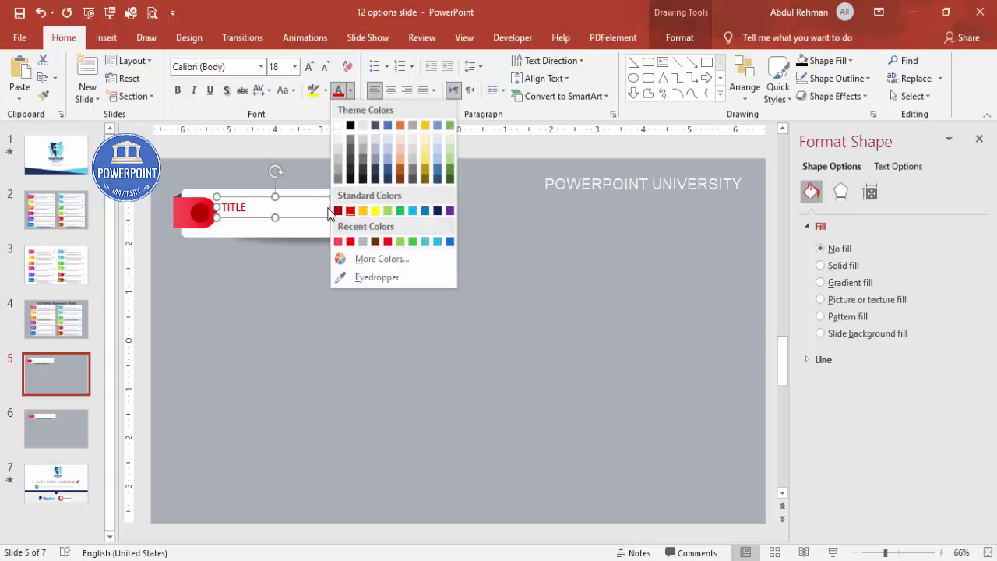
{"action": "left_click", "coordinate": [237, 67]}
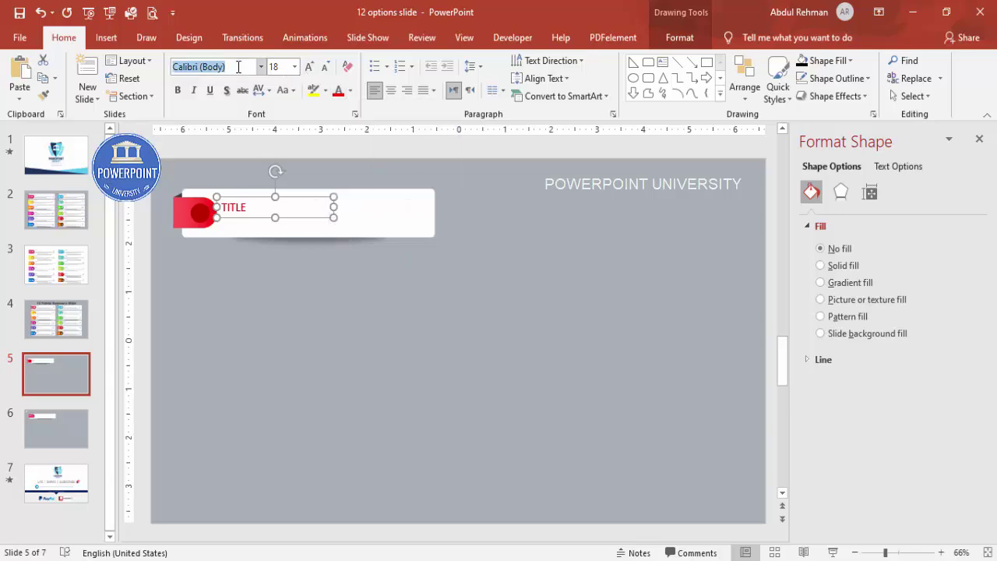
{"action": "left_click", "coordinate": [325, 67]}
{"action": "left_click", "coordinate": [179, 91]}
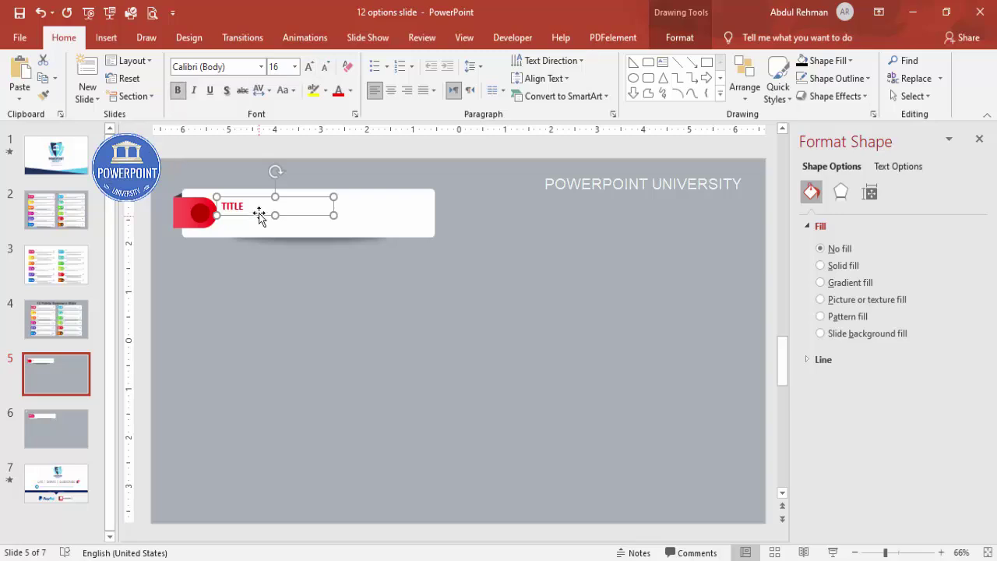
Step: Move the TITLE text slightly up and insert a text box mid-slide holding one paragraph of placeholder text generated with =lorem(1)
{"action": "left_click_drag", "start_coordinate": [257, 195], "coordinate": [256, 190]}
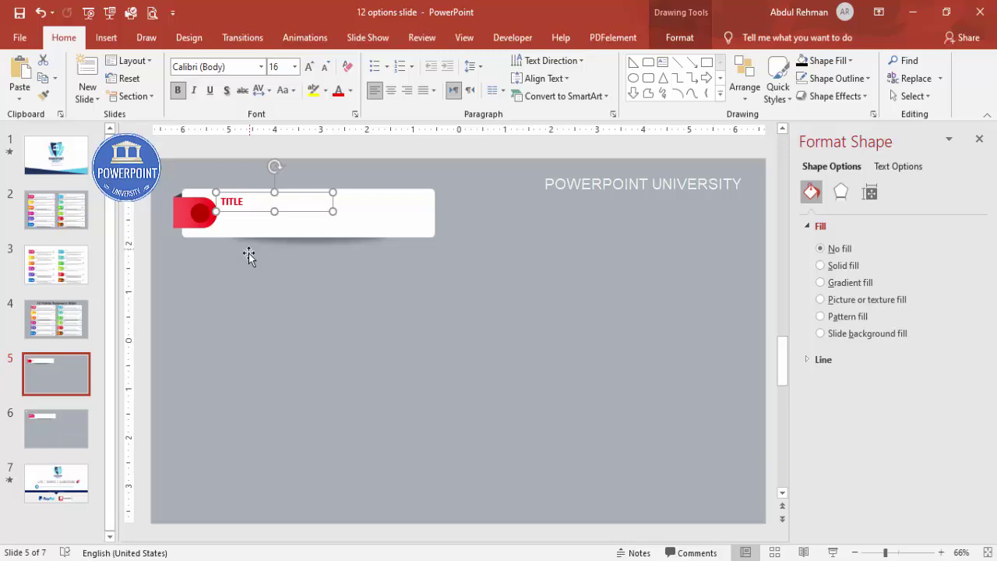
{"action": "key", "text": "alt+n"}
{"action": "key", "text": "x"}
{"action": "mouse_move", "coordinate": [300, 291]}
{"action": "left_mouse_down"}
{"action": "mouse_move", "coordinate": [512, 356]}
{"action": "mouse_move", "coordinate": [614, 372]}
{"action": "left_mouse_up"}
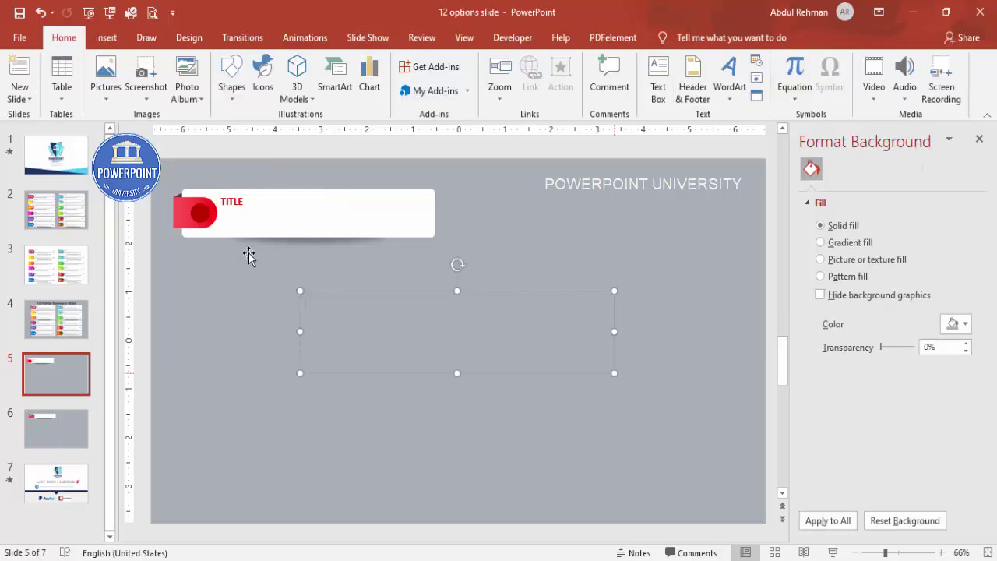
{"action": "type", "text": "==lorem(1)"}
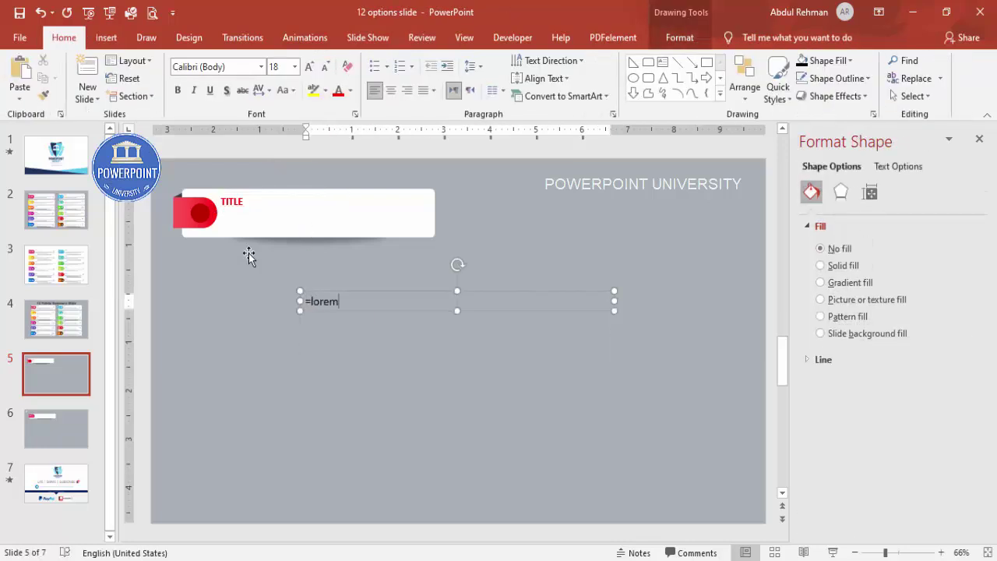
{"action": "key", "text": "Return"}
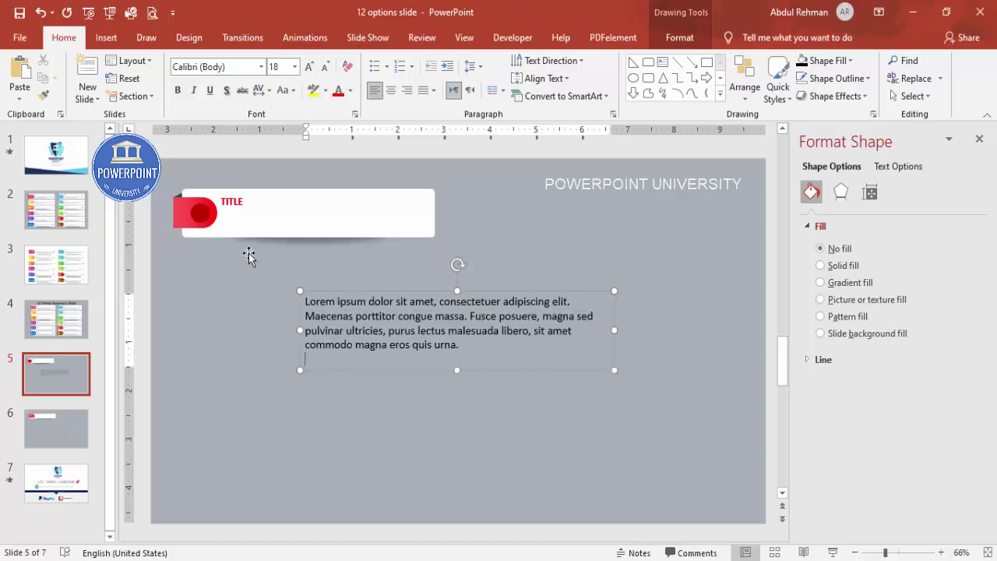
Step: Trim the placeholder paragraph so that it ends with "Maecenas porttitor congue massa"
{"action": "left_click_drag", "start_coordinate": [465, 315], "coordinate": [641, 374]}
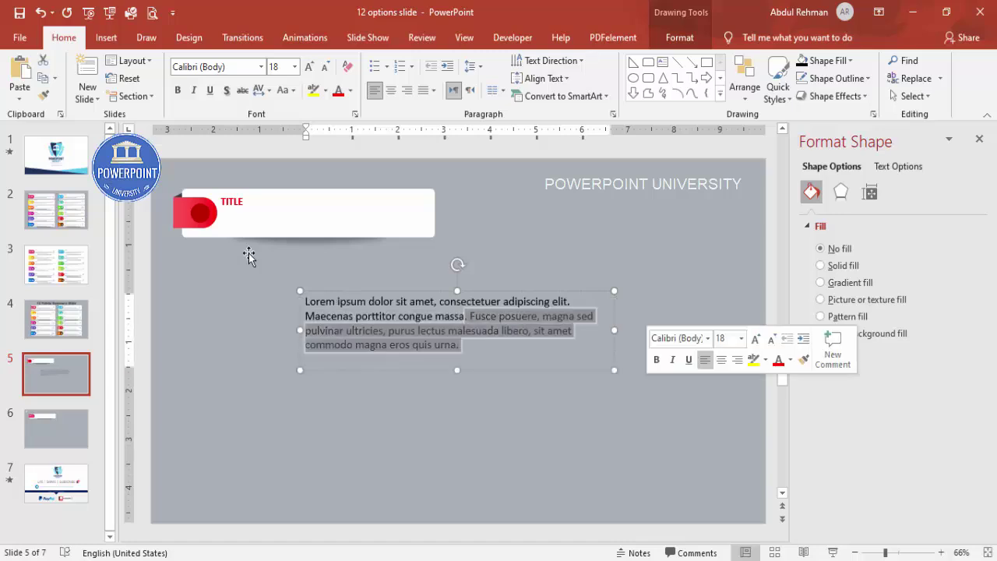
{"action": "key", "text": "BackSpace"}
{"action": "key", "text": "Escape"}
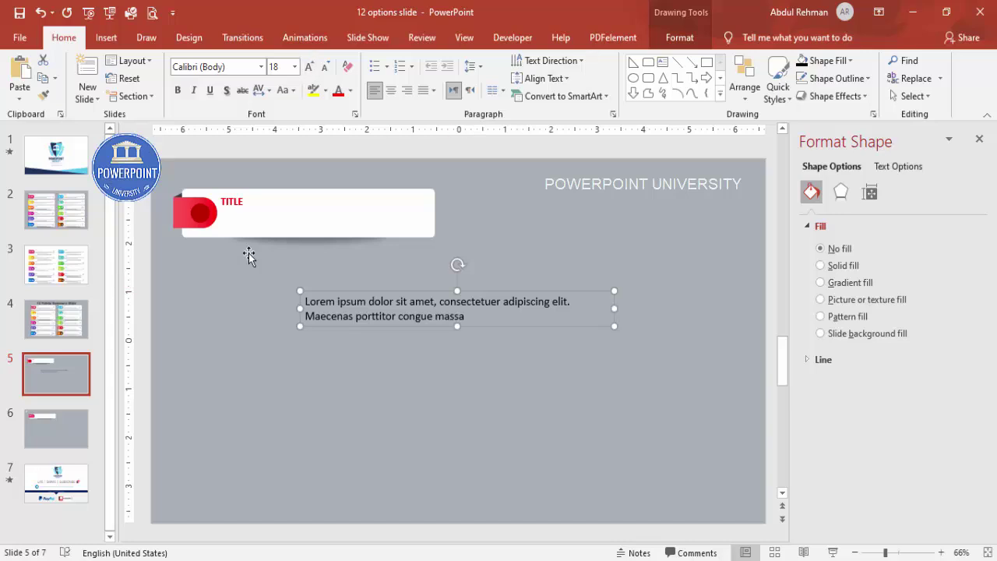
Step: Reduce the placeholder text to 11 pt, place it under TITLE on the white bar and narrow its box
{"action": "key", "text": "ctrl+shift+comma"}
{"action": "key", "text": "ctrl+shift+comma"}
{"action": "mouse_move", "coordinate": [613, 306]}
{"action": "left_mouse_down"}
{"action": "mouse_move", "coordinate": [496, 315]}
{"action": "mouse_move", "coordinate": [373, 222]}
{"action": "mouse_move", "coordinate": [398, 216]}
{"action": "mouse_move", "coordinate": [388, 211]}
{"action": "left_mouse_up"}
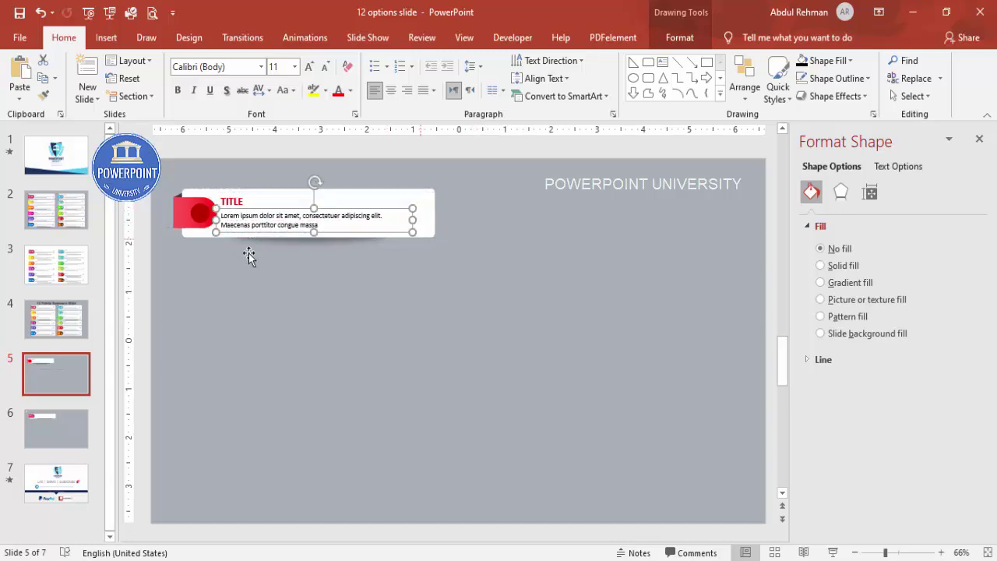
{"action": "key", "text": "shift+Left"}
{"action": "key", "text": "shift+Left"}
{"action": "key", "text": "shift+Left"}
{"action": "key", "text": "shift+Left"}
{"action": "key", "text": "shift+Left"}
{"action": "key", "text": "shift+Left"}
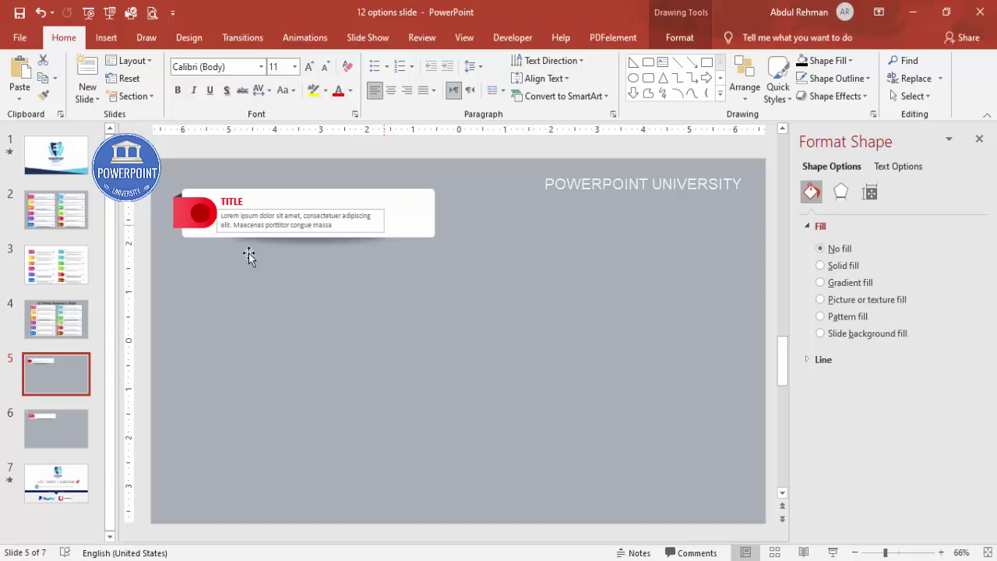
Step: Insert the Analytics icon of three overlapping circles and place it at the white bar's right end
{"action": "left_click", "coordinate": [248, 256]}
{"action": "key", "text": "alt+n"}
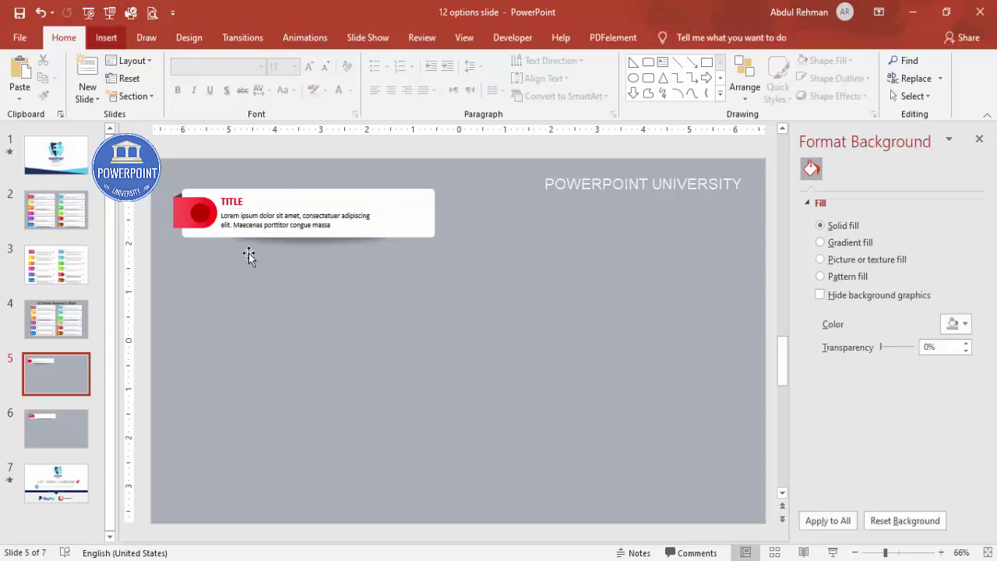
{"action": "key", "text": "y"}
{"action": "key", "text": "1"}
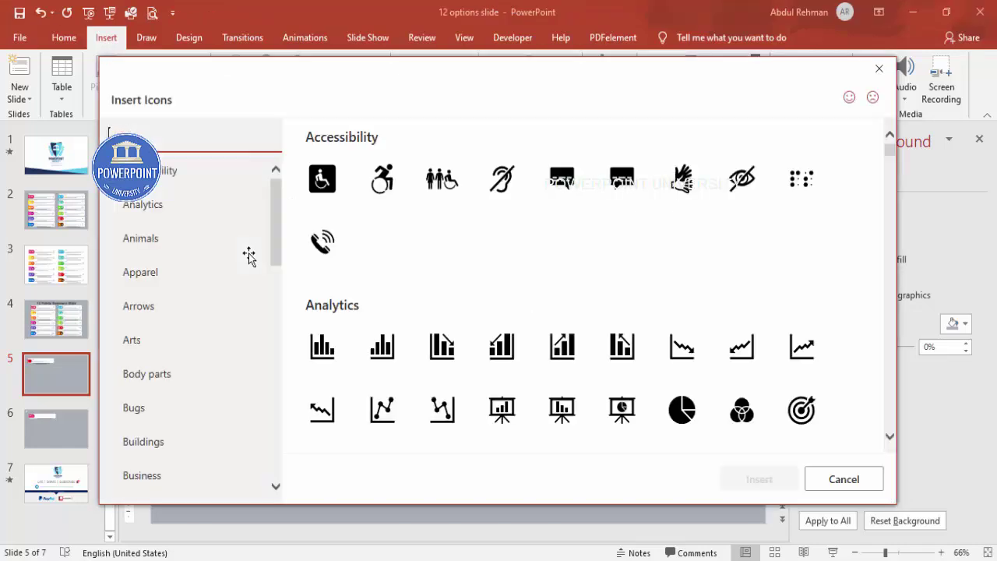
{"action": "left_click", "coordinate": [742, 410]}
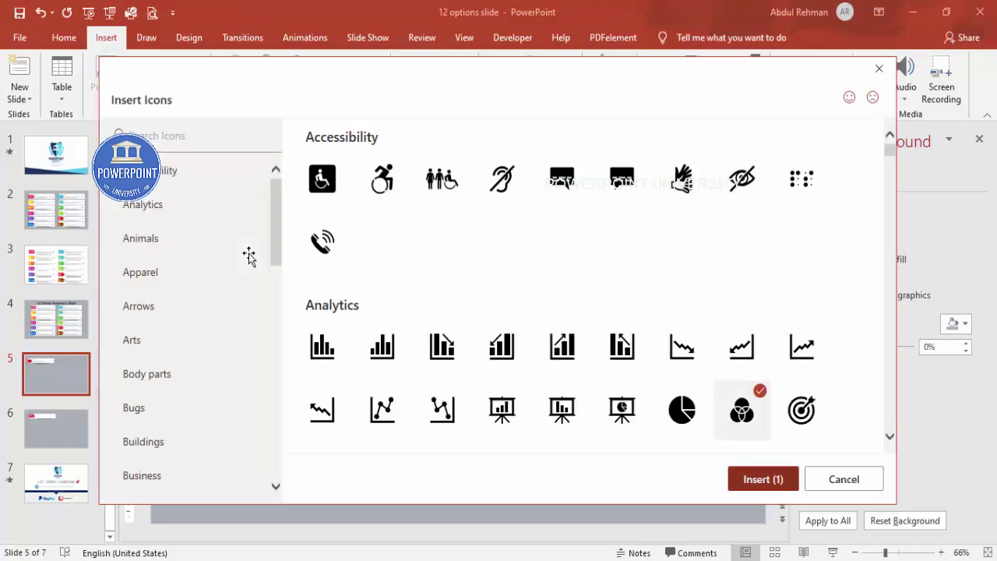
{"action": "left_click", "coordinate": [759, 478]}
{"action": "left_click_drag", "start_coordinate": [463, 340], "coordinate": [415, 209]}
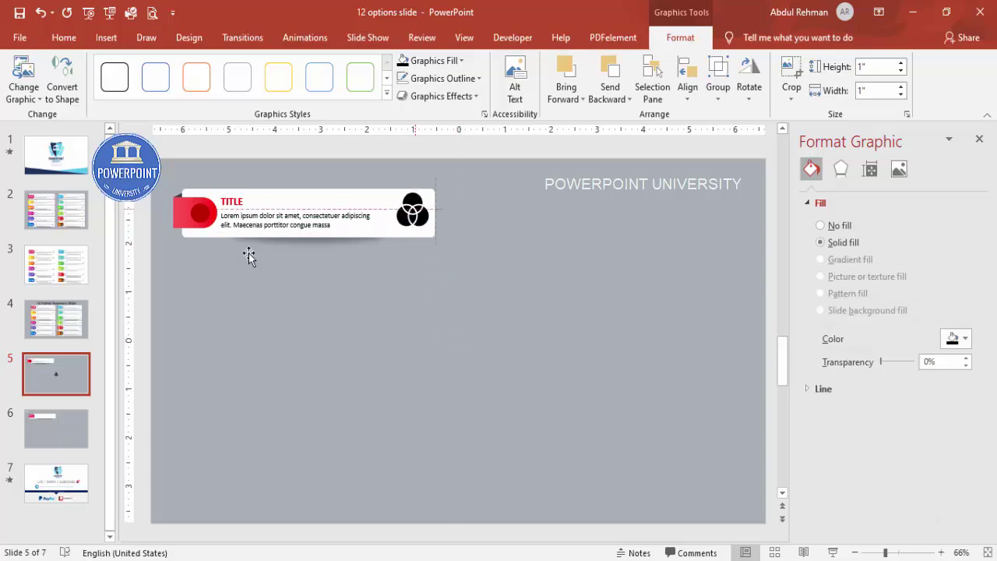
Step: Resize the three-circles icon to 0.6" and reposition it within the bar's right end
{"action": "left_click", "coordinate": [874, 66]}
{"action": "type", "text": "0.6"}
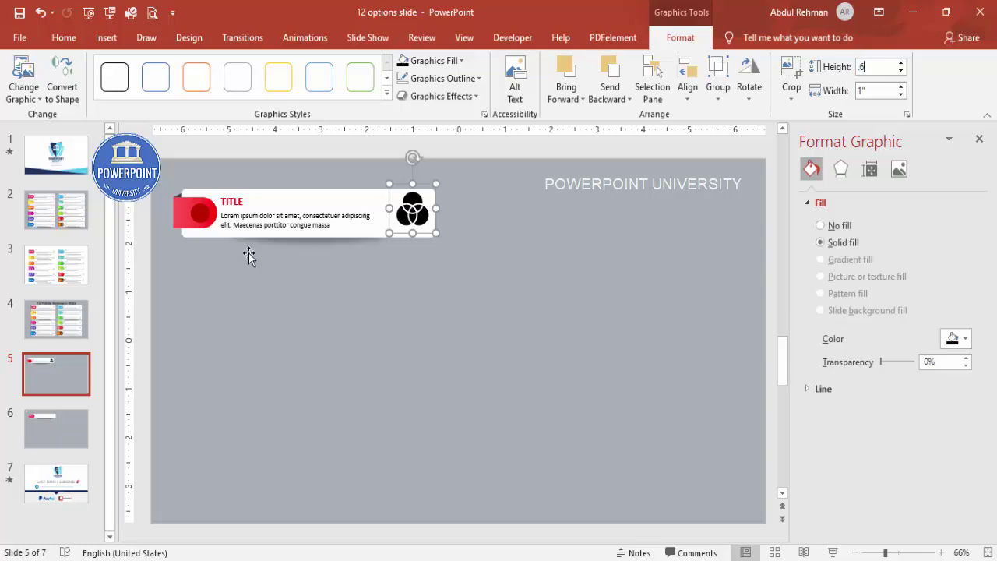
{"action": "key", "text": "Return"}
{"action": "left_click_drag", "start_coordinate": [405, 203], "coordinate": [414, 215]}
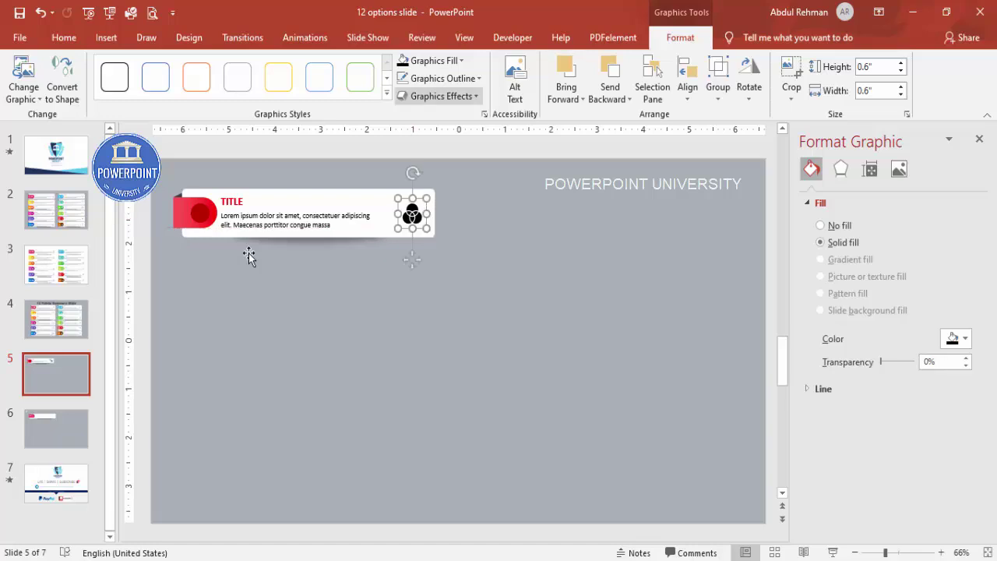
Step: Give the three-circles icon a dark red outline and a white fill
{"action": "left_click", "coordinate": [444, 78]}
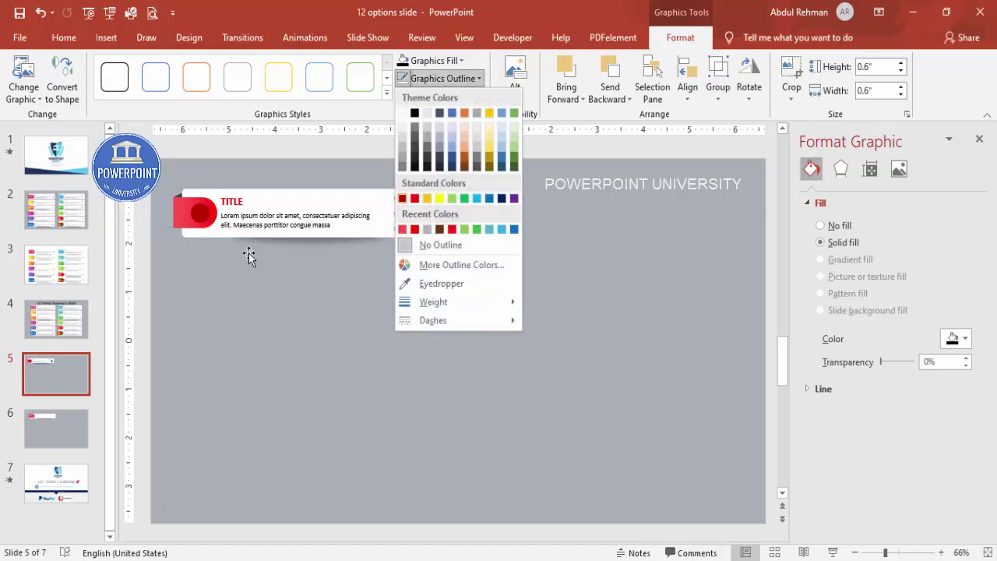
{"action": "left_click", "coordinate": [402, 198]}
{"action": "key", "text": "alt+j"}
{"action": "key", "text": "g"}
{"action": "key", "text": "s"}
{"action": "key", "text": "f"}
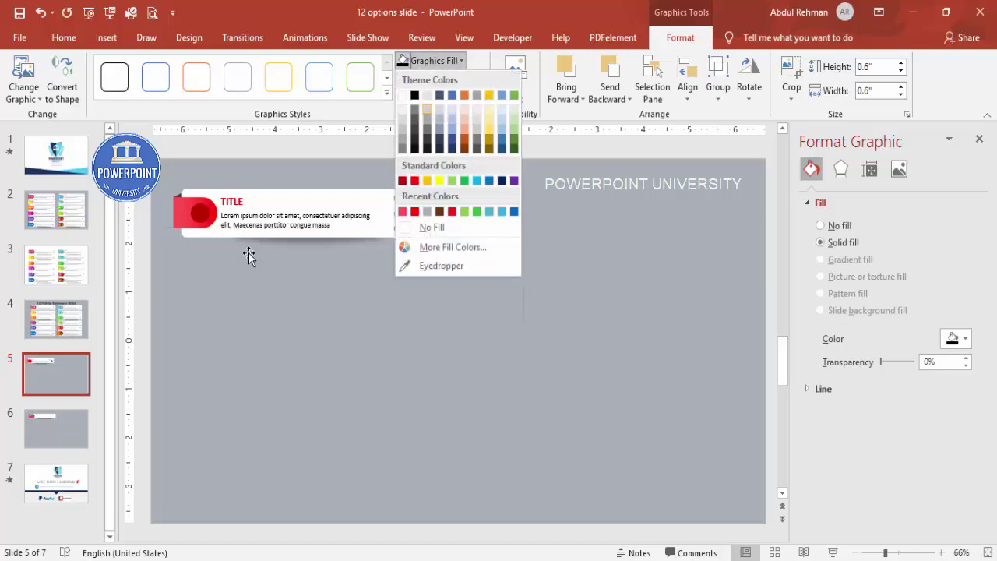
{"action": "key", "text": "Return"}
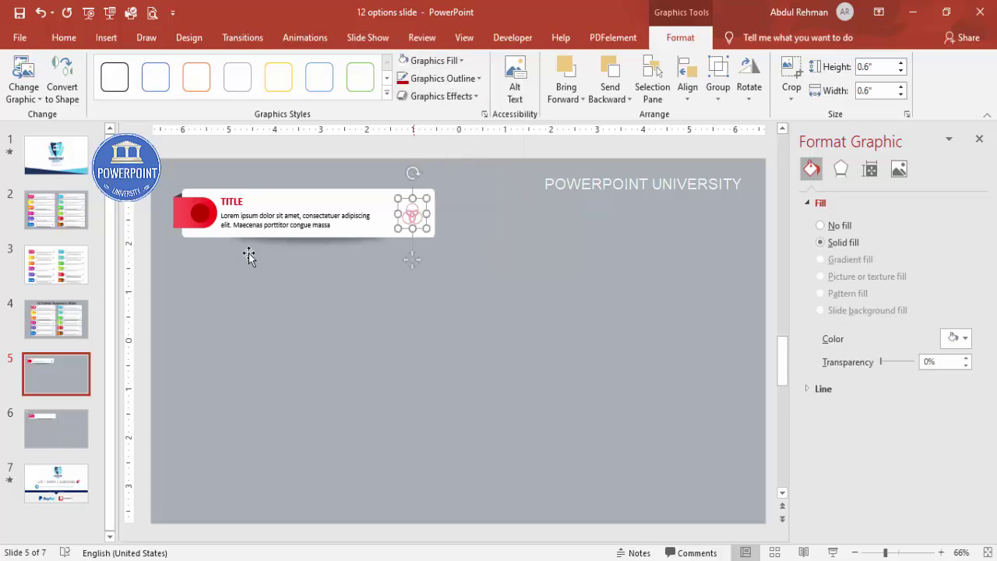
Step: Increase the weight of the three-circles icon's dark red outline
{"action": "key", "text": "alt+j"}
{"action": "key", "text": "g"}
{"action": "key", "text": "s"}
{"action": "key", "text": "o"}
{"action": "key", "text": "Down"}
{"action": "key", "text": "Down"}
{"action": "key", "text": "Down"}
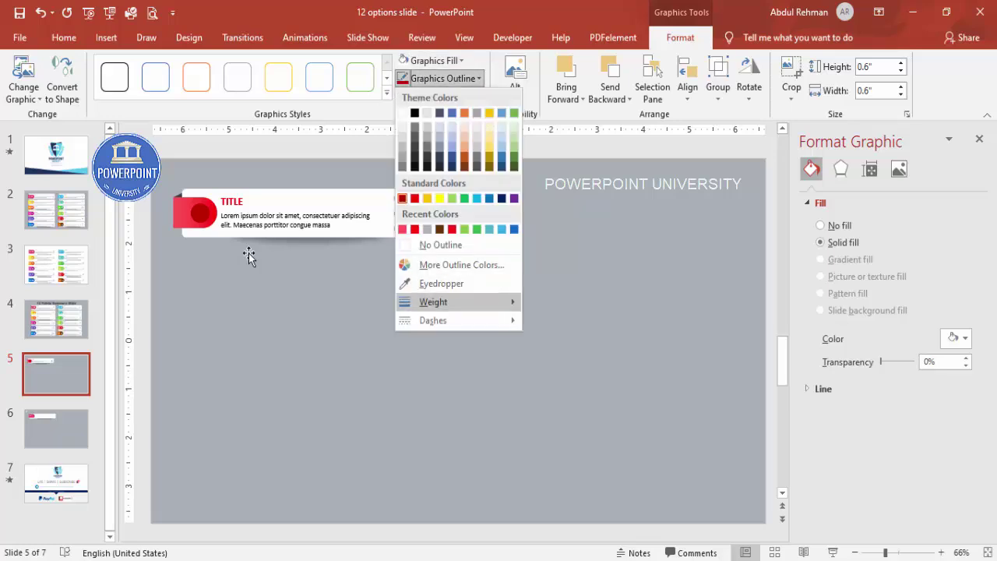
{"action": "key", "text": "Right"}
{"action": "key", "text": "Down"}
{"action": "key", "text": "Return"}
{"action": "key", "text": "Escape"}
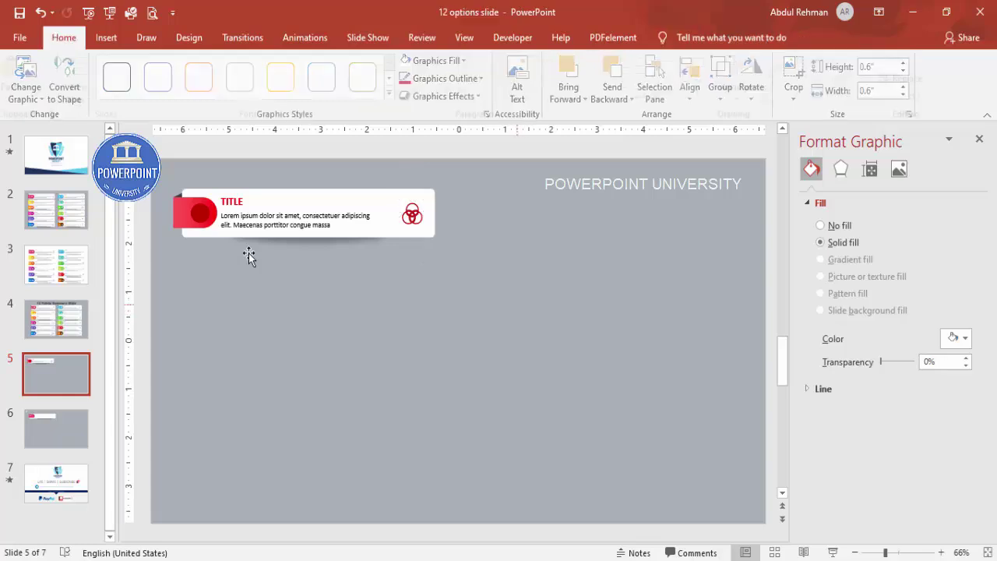
Step: Nudge the three-circles icon slightly to the right on the white bar
{"action": "key", "text": "Tab"}
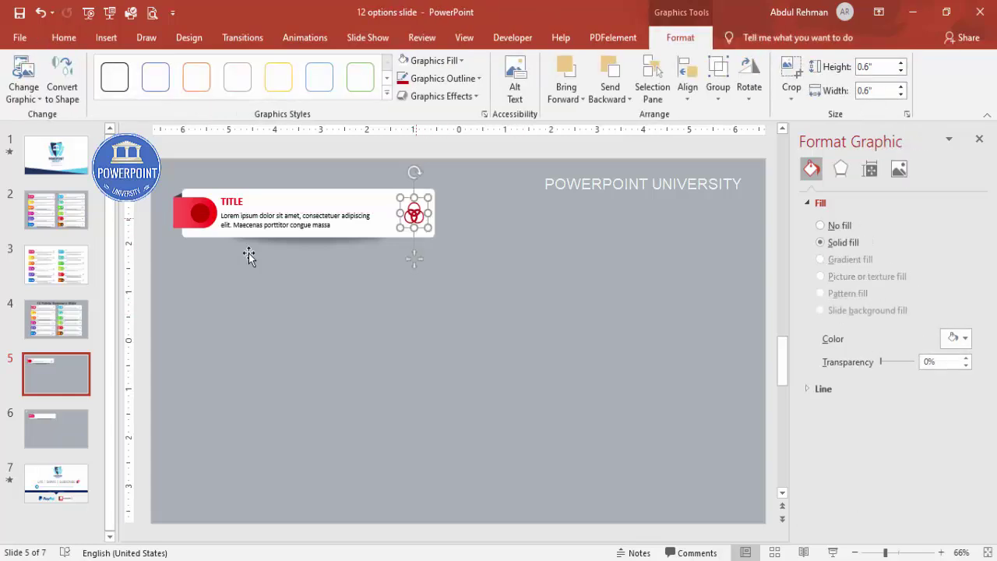
{"action": "key", "text": "Escape"}
{"action": "key", "text": "ctrl+a"}
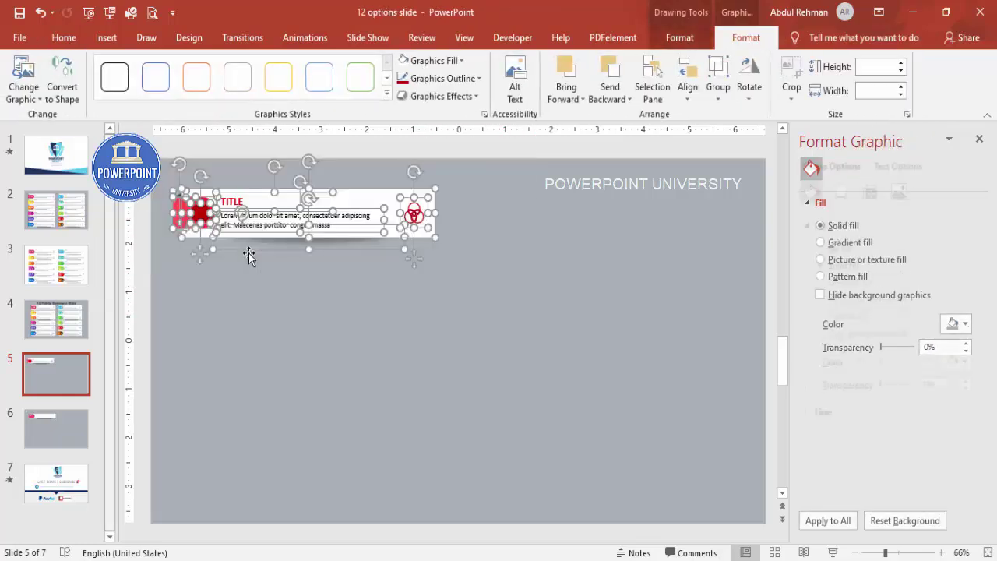
{"action": "key", "text": "Escape"}
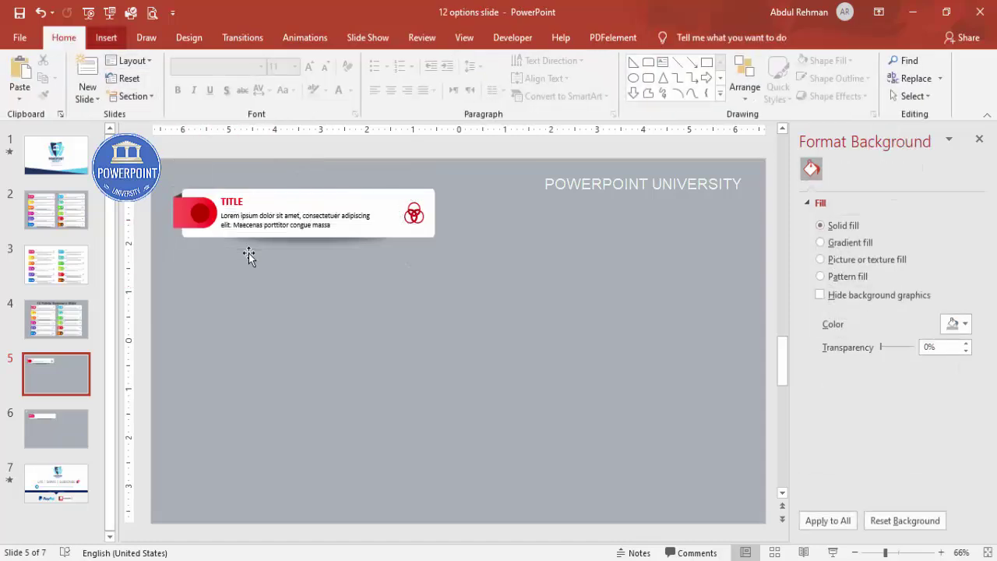
Step: Insert a text box over the dark red circle with the text 01
{"action": "key", "text": "alt+n"}
{"action": "scroll", "coordinate": [249, 255], "scroll_direction": "up", "scroll_amount": 8, "text": "ctrl"}
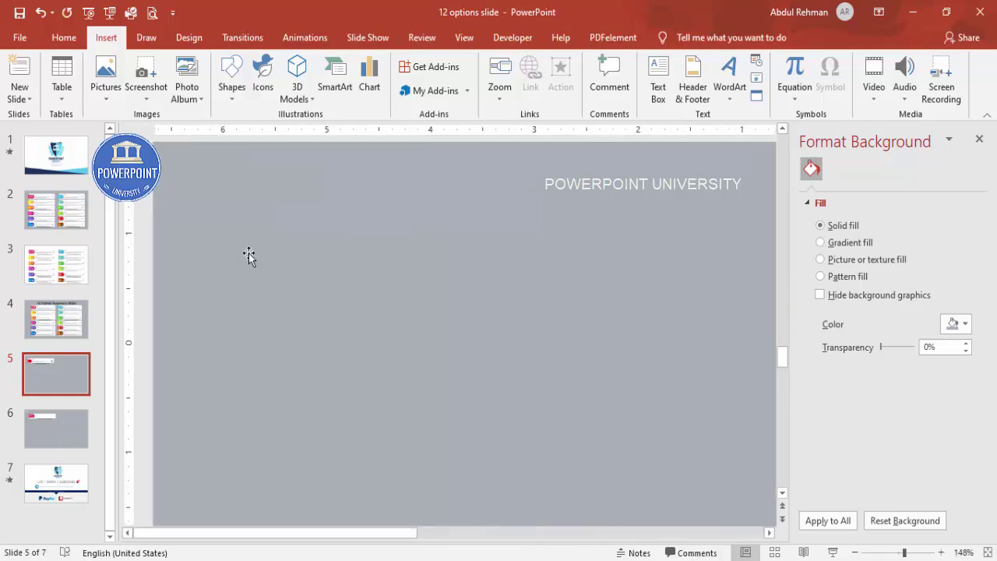
{"action": "scroll", "coordinate": [248, 255], "scroll_direction": "up", "scroll_amount": 4}
{"action": "scroll", "coordinate": [248, 253], "scroll_direction": "up", "scroll_amount": 10, "text": "ctrl"}
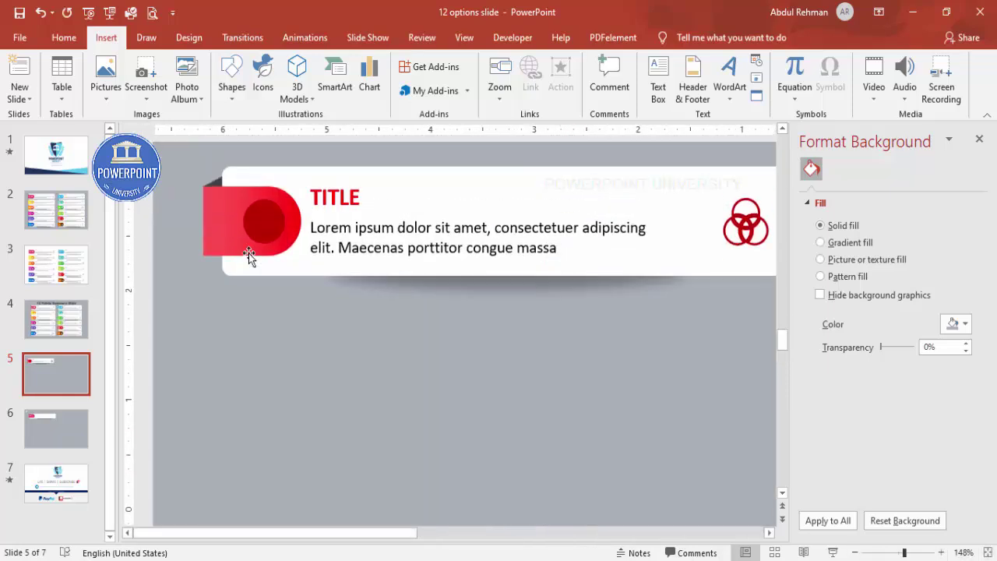
{"action": "scroll", "coordinate": [249, 256], "scroll_direction": "left", "scroll_amount": 5}
{"action": "scroll", "coordinate": [249, 256], "scroll_direction": "up", "scroll_amount": 5}
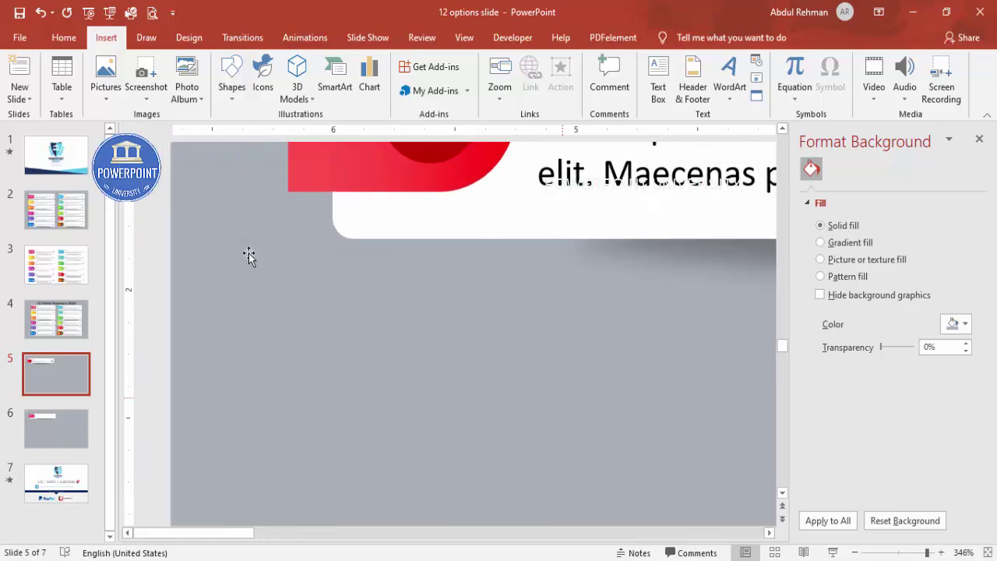
{"action": "left_click", "coordinate": [659, 77]}
{"action": "left_click_drag", "start_coordinate": [402, 264], "coordinate": [495, 327]}
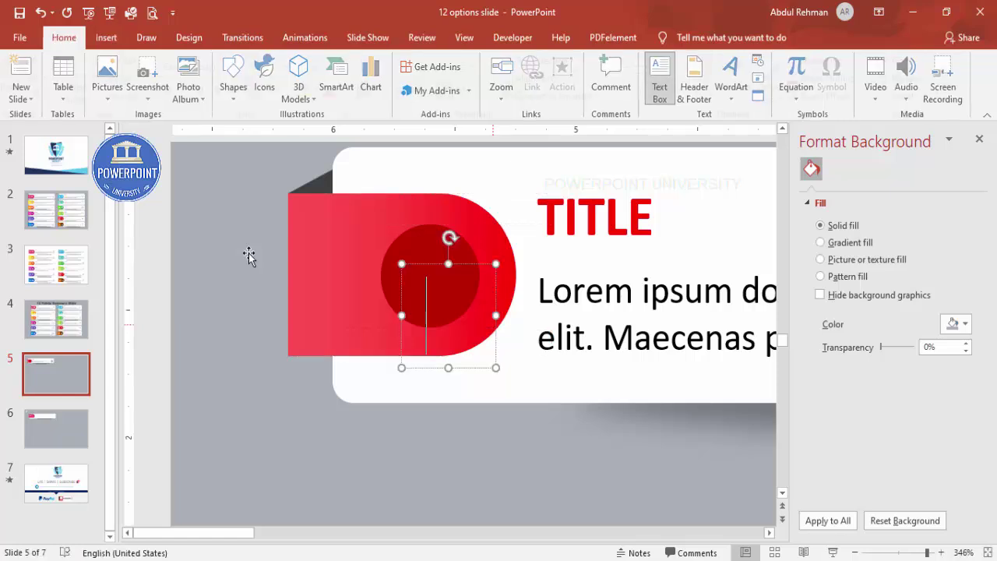
{"action": "type", "text": "0"}
{"action": "key", "text": "Return"}
{"action": "type", "text": "1"}
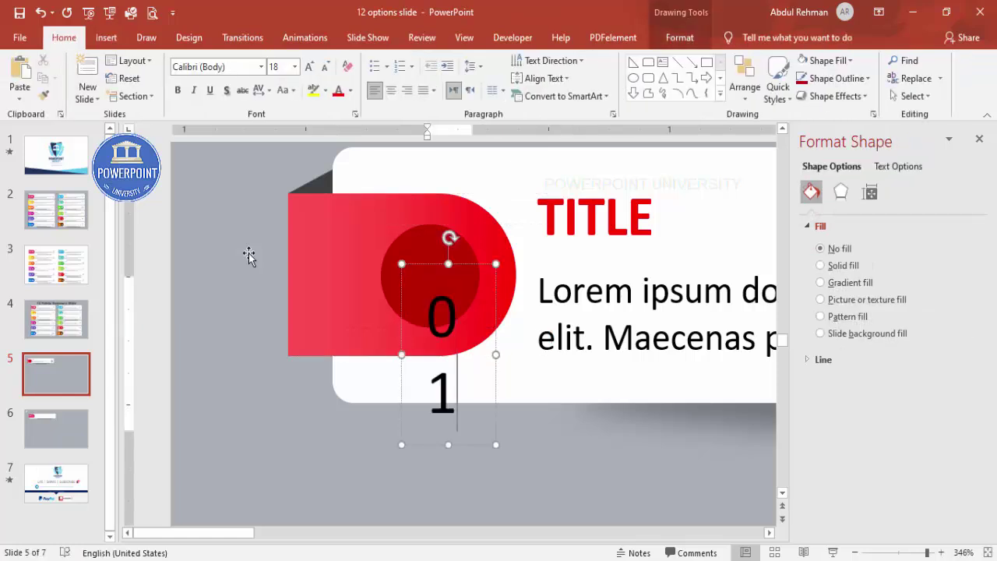
Step: Widen the 01 text box to hold one line, center it on the dark red circle and color the text white
{"action": "key", "text": "Escape"}
{"action": "left_click_drag", "start_coordinate": [496, 354], "coordinate": [528, 354]}
{"action": "left_click_drag", "start_coordinate": [487, 263], "coordinate": [457, 228]}
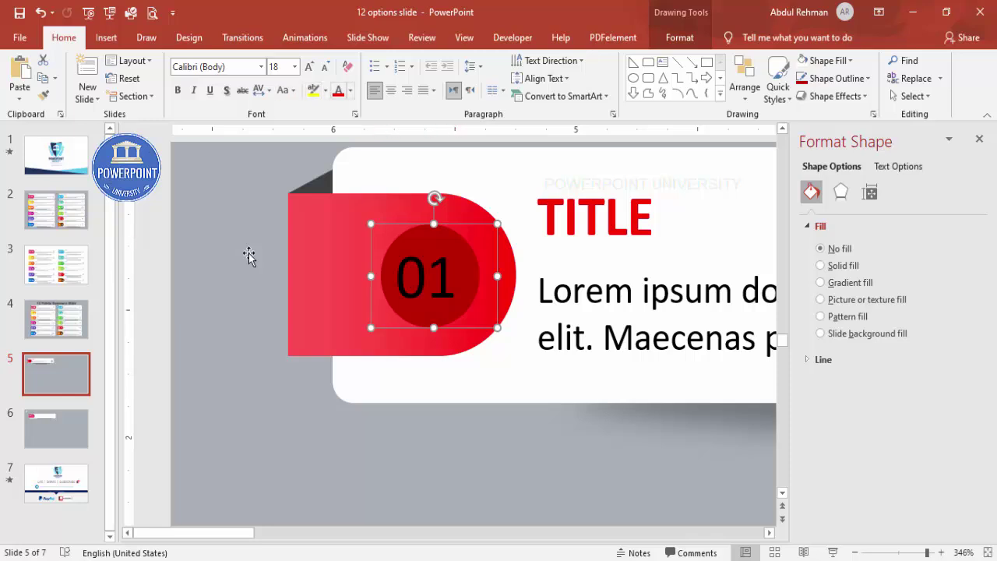
{"action": "left_click", "coordinate": [350, 90]}
{"action": "left_click", "coordinate": [337, 124]}
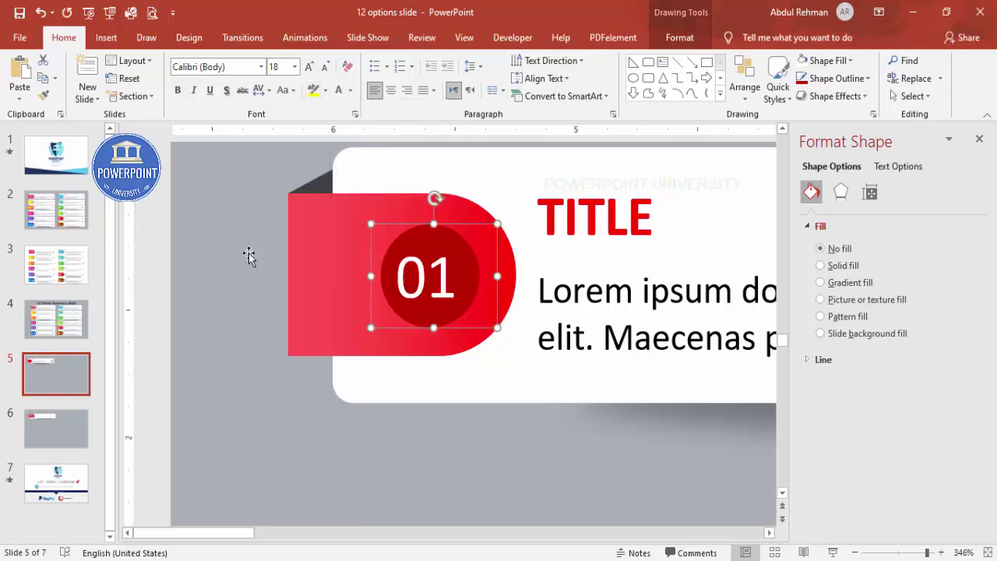
Step: Insert another text box starting on the red tab with the text STEP
{"action": "left_click", "coordinate": [106, 37]}
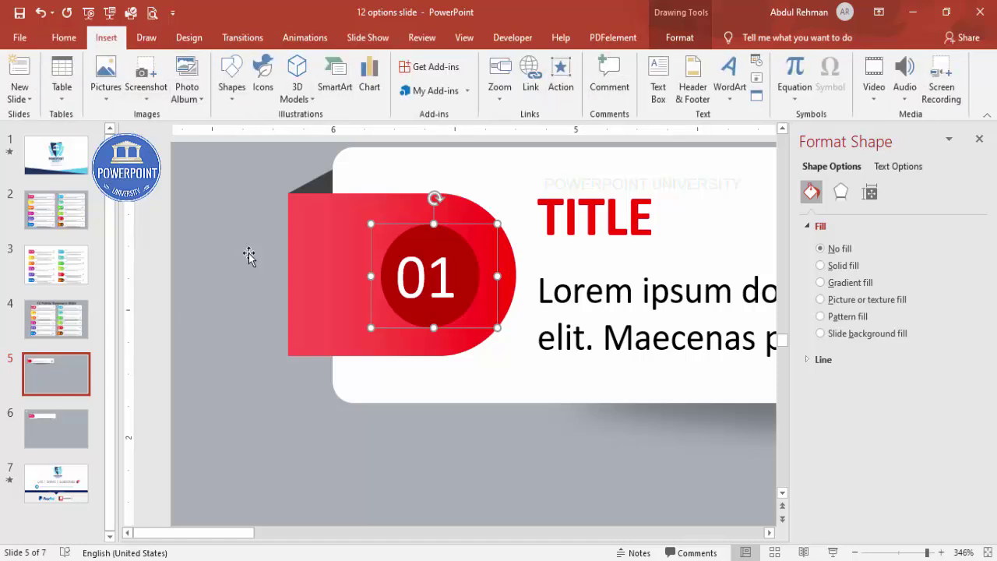
{"action": "left_click", "coordinate": [658, 78]}
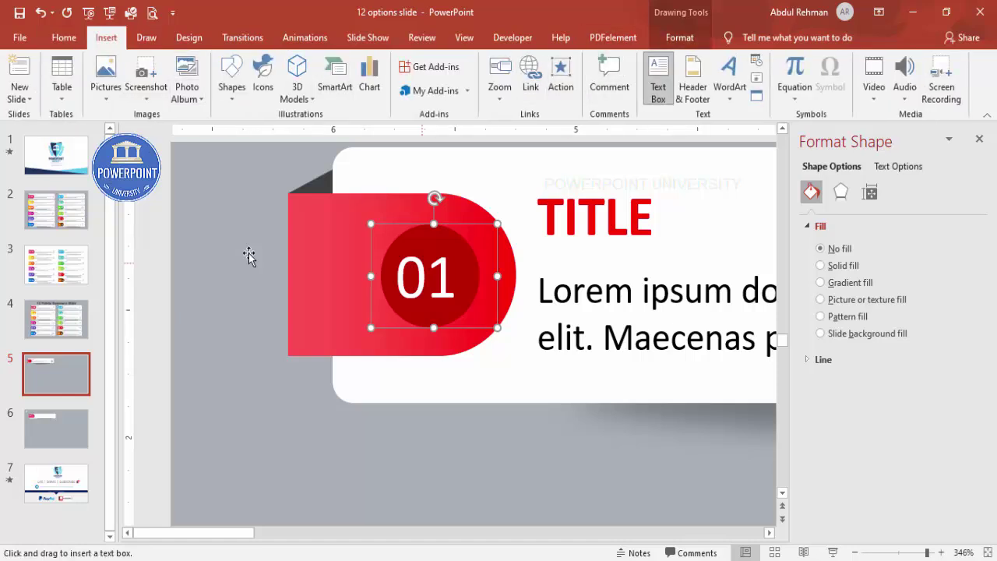
{"action": "mouse_move", "coordinate": [293, 269]}
{"action": "left_mouse_down"}
{"action": "mouse_move", "coordinate": [382, 294]}
{"action": "mouse_move", "coordinate": [392, 367]}
{"action": "left_mouse_up"}
{"action": "type", "text": "STEP"}
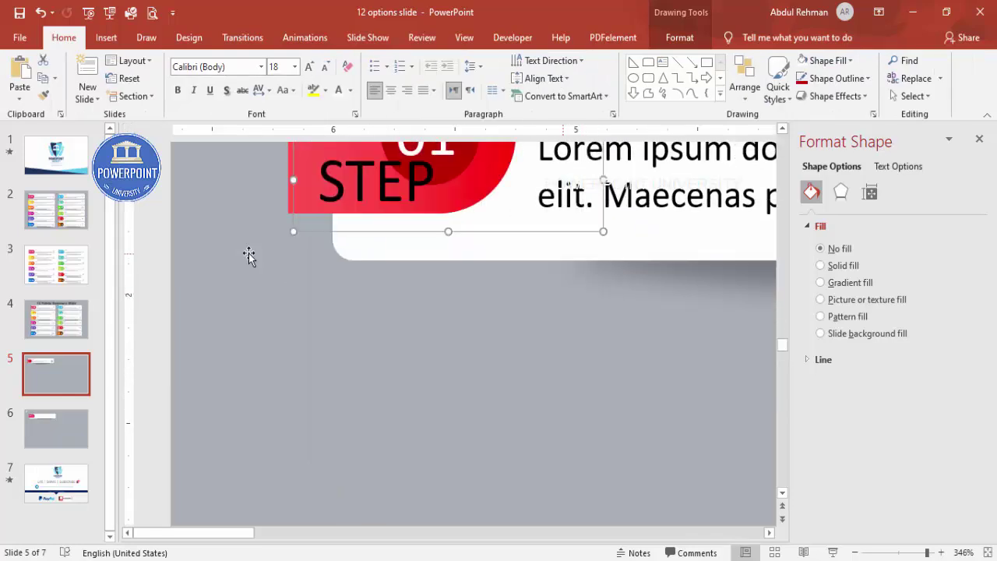
Step: Move the STEP text box to the empty area below the bar and narrow it
{"action": "key", "text": "Left"}
{"action": "key", "text": "Left"}
{"action": "key", "text": "Left"}
{"action": "key", "text": "Left"}
{"action": "key", "text": "Left"}
{"action": "key", "text": "Left"}
{"action": "key", "text": "Left"}
{"action": "key", "text": "Down"}
{"action": "key", "text": "Down"}
{"action": "key", "text": "Down"}
{"action": "key", "text": "Down"}
{"action": "key", "text": "Down"}
{"action": "key", "text": "Down"}
{"action": "key", "text": "Down"}
{"action": "left_click_drag", "start_coordinate": [463, 321], "coordinate": [380, 322]}
Step: Format the STEP text as 10.5 pt, right-aligned and white
{"action": "left_click", "coordinate": [325, 66]}
{"action": "left_click", "coordinate": [325, 66]}
{"action": "left_click", "coordinate": [325, 66]}
{"action": "left_click", "coordinate": [324, 66]}
{"action": "left_click", "coordinate": [325, 66]}
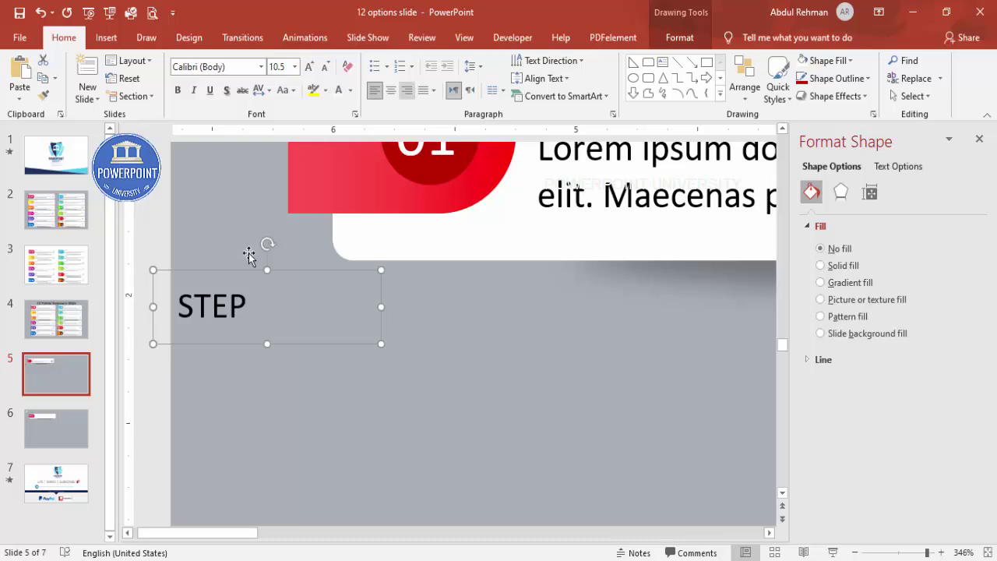
{"action": "left_click", "coordinate": [406, 91]}
{"action": "left_click", "coordinate": [338, 91]}
Step: Narrow the STEP text box around its text and place it on the red tab to the left of 01
{"action": "mouse_move", "coordinate": [152, 307]}
{"action": "left_mouse_down"}
{"action": "mouse_move", "coordinate": [269, 306]}
{"action": "mouse_move", "coordinate": [252, 307]}
{"action": "left_mouse_up"}
{"action": "scroll", "coordinate": [391, 377], "scroll_direction": "up", "scroll_amount": 1}
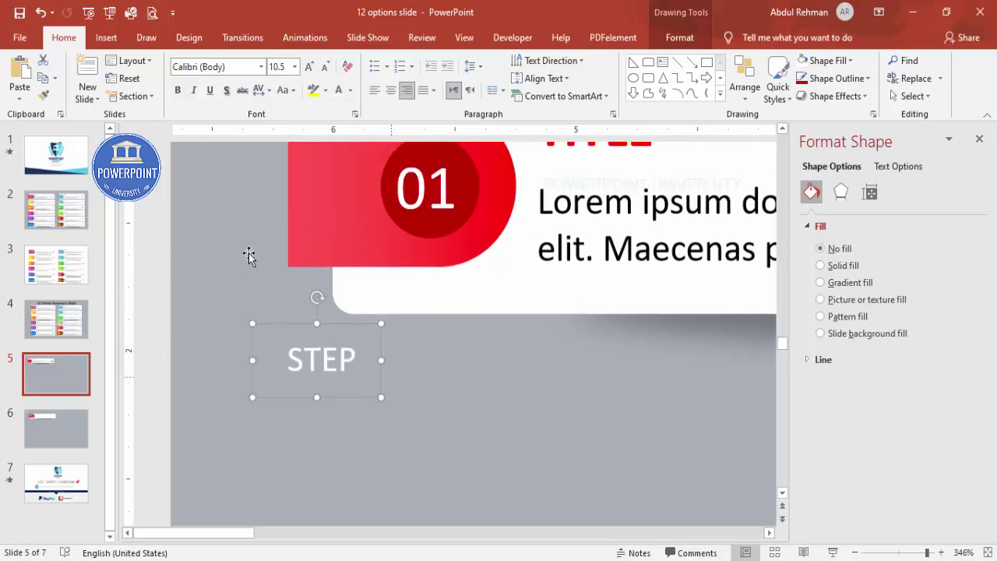
{"action": "scroll", "coordinate": [248, 255], "scroll_direction": "up", "scroll_amount": 1}
{"action": "mouse_move", "coordinate": [288, 363]}
{"action": "left_mouse_down"}
{"action": "mouse_move", "coordinate": [285, 216]}
{"action": "mouse_move", "coordinate": [291, 182]}
{"action": "mouse_move", "coordinate": [299, 191]}
{"action": "left_mouse_up"}
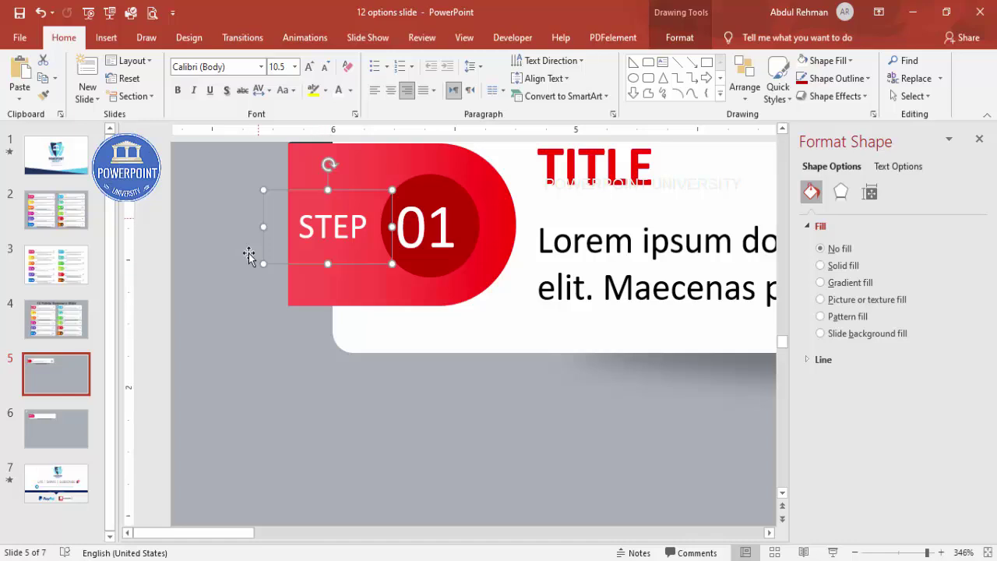
Step: Select all parts of the STEP 01 bar, including its tab, texts, icon and shadow, and group them into one object
{"action": "mouse_move", "coordinate": [264, 227]}
{"action": "left_mouse_down"}
{"action": "mouse_move", "coordinate": [274, 228]}
{"action": "mouse_move", "coordinate": [264, 227]}
{"action": "left_mouse_up"}
{"action": "left_click", "coordinate": [552, 441]}
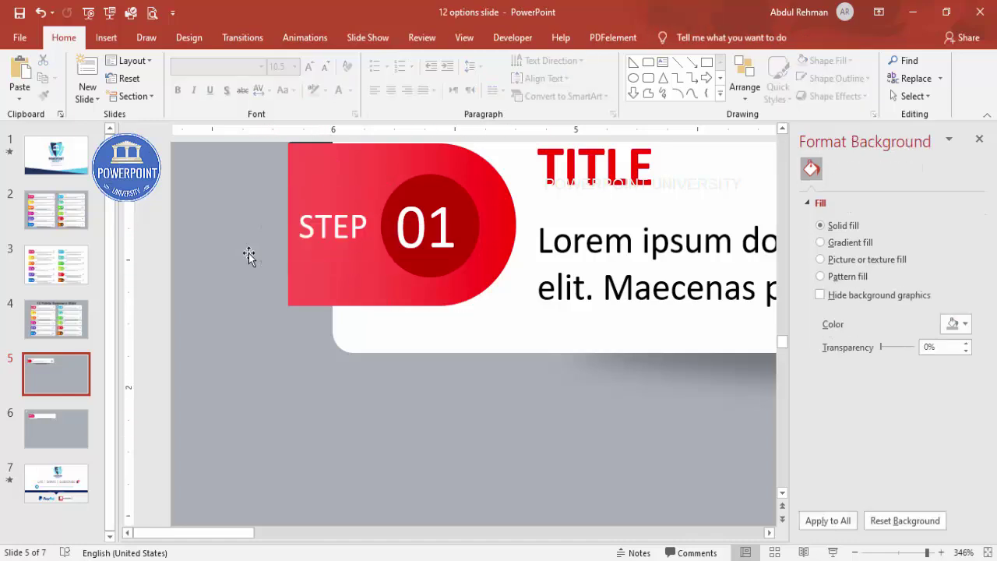
{"action": "left_click", "coordinate": [987, 552]}
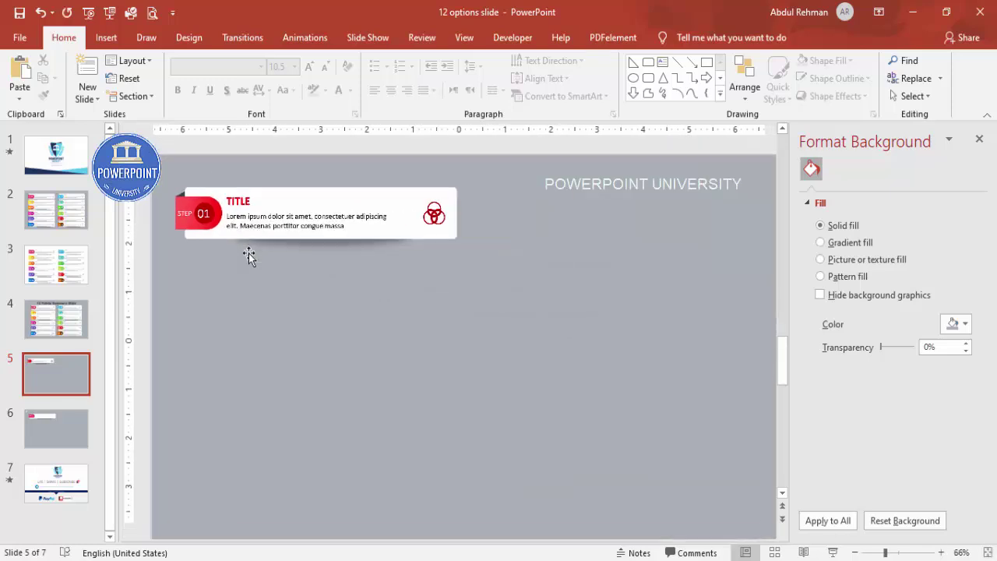
{"action": "left_click_drag", "start_coordinate": [560, 340], "coordinate": [140, 142]}
{"action": "key", "text": "ctrl+a"}
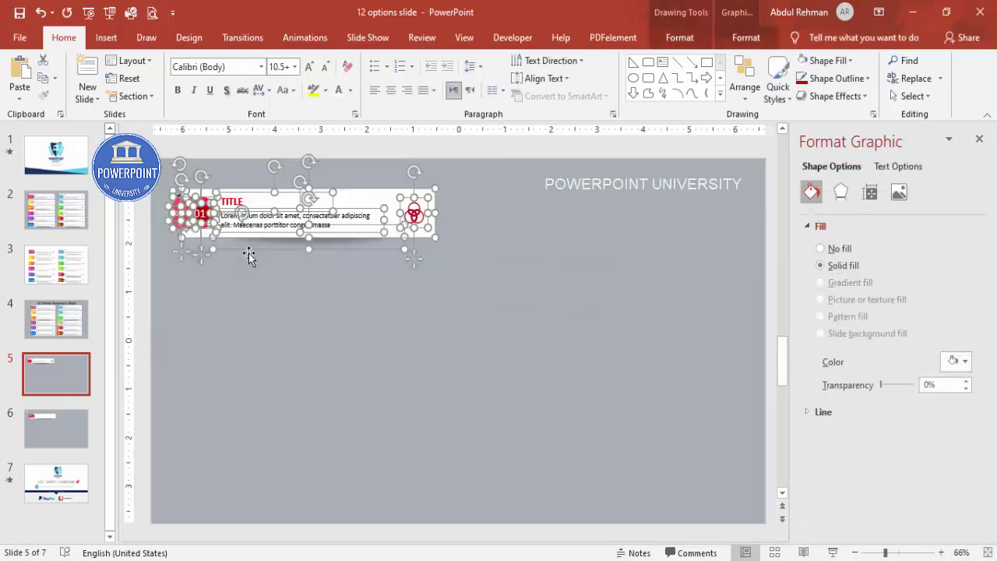
{"action": "key", "text": "ctrl+g"}
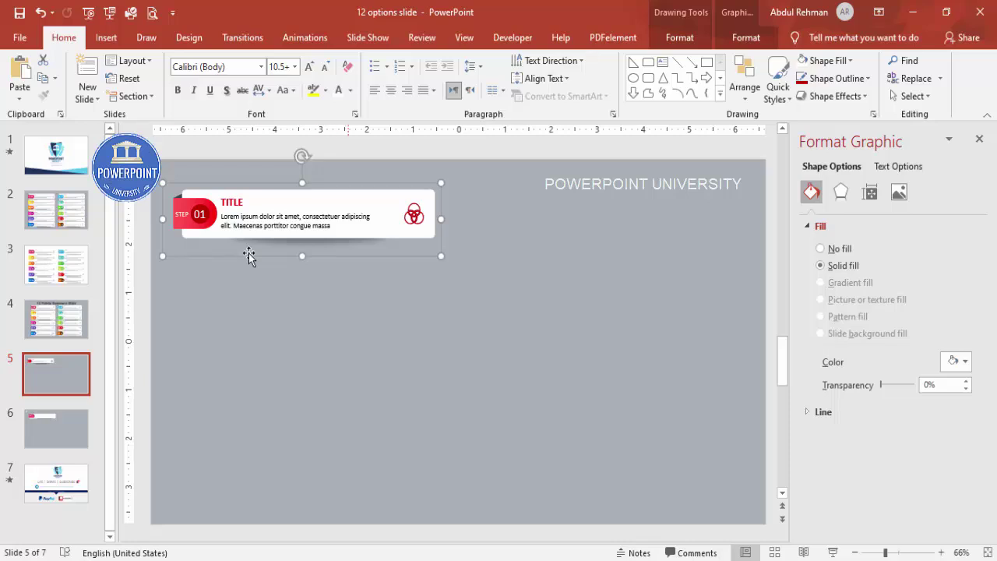
Step: Place a copy of the grouped bar beside the original, level with it in the right half of the slide
{"action": "left_click_drag", "start_coordinate": [248, 255], "coordinate": [537, 256]}
{"action": "left_click_drag", "start_coordinate": [722, 291], "coordinate": [229, 187]}
{"action": "left_click_drag", "start_coordinate": [248, 254], "coordinate": [248, 254]}
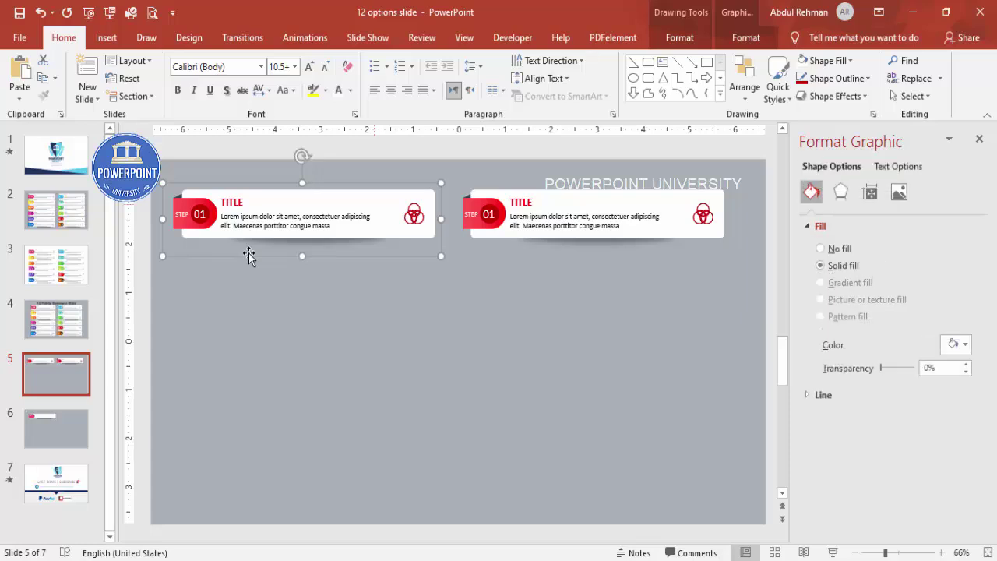
{"action": "left_click_drag", "start_coordinate": [248, 255], "coordinate": [249, 309]}
{"action": "key", "text": "ctrl+z"}
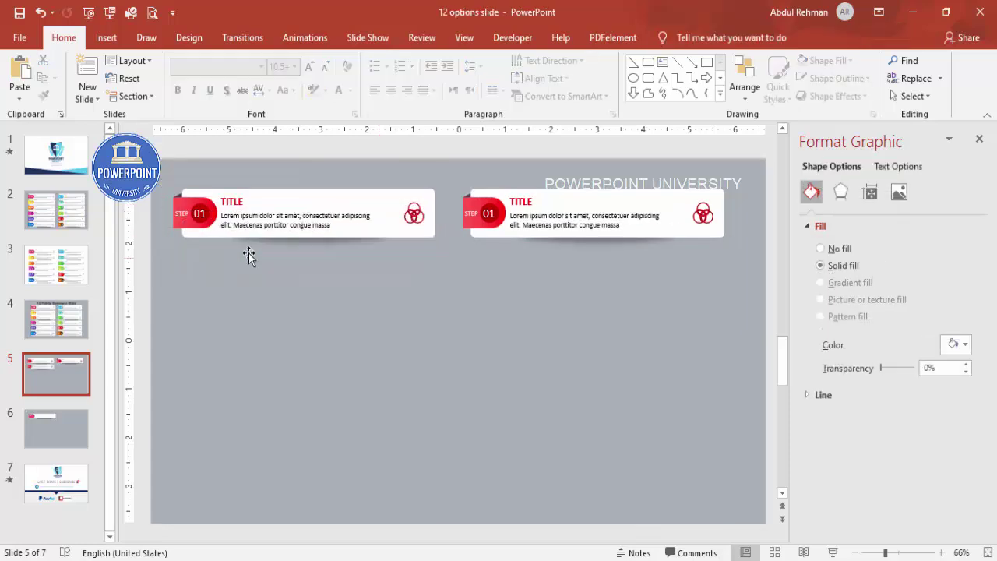
Step: Copy the pair of bars downward five times to fill the slide with six rows in two columns
{"action": "left_click_drag", "start_coordinate": [529, 225], "coordinate": [144, 141]}
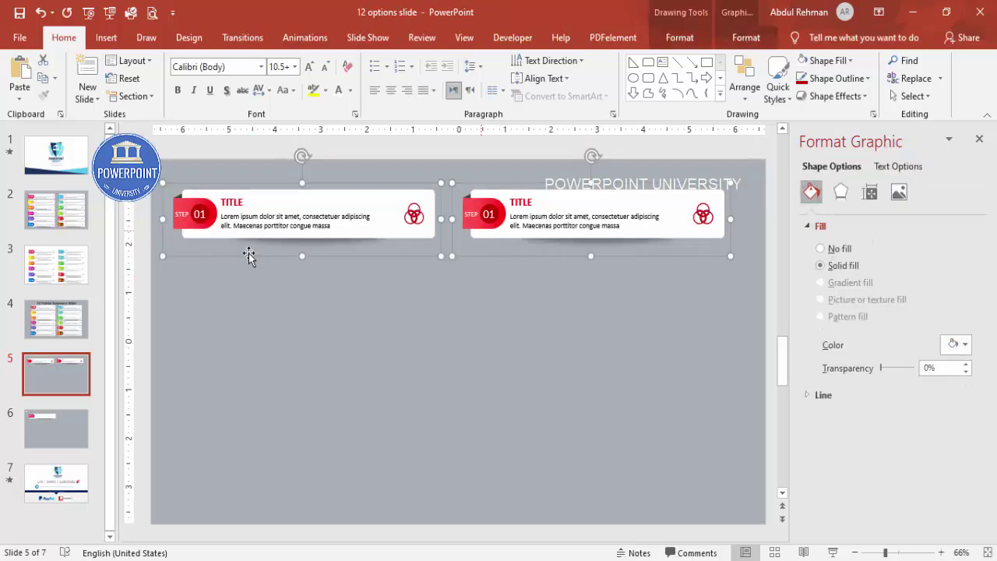
{"action": "left_click_drag", "start_coordinate": [249, 256], "coordinate": [249, 313]}
{"action": "left_click_drag", "start_coordinate": [249, 255], "coordinate": [249, 366]}
{"action": "left_click_drag", "start_coordinate": [249, 255], "coordinate": [250, 255]}
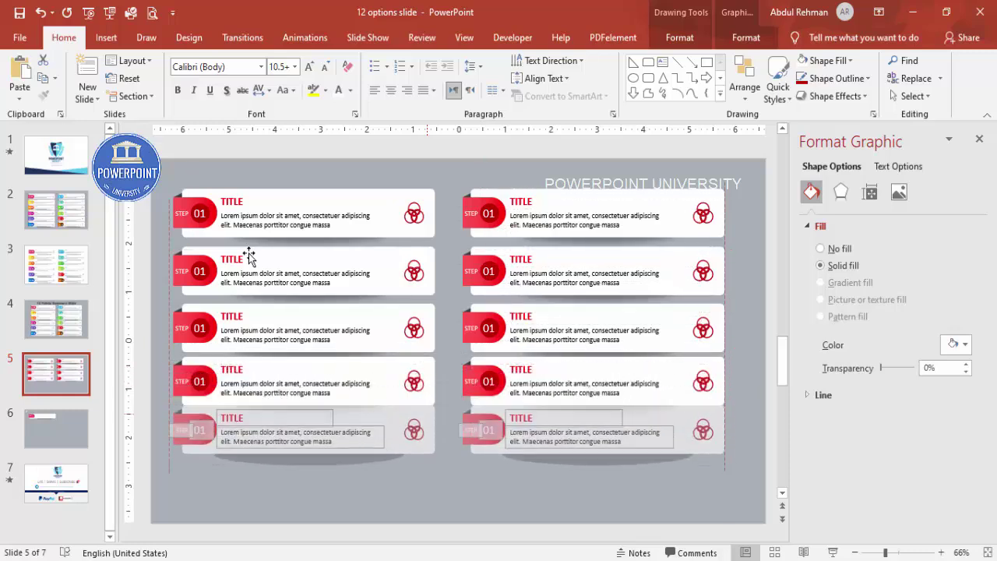
{"action": "key", "text": "ctrl+d"}
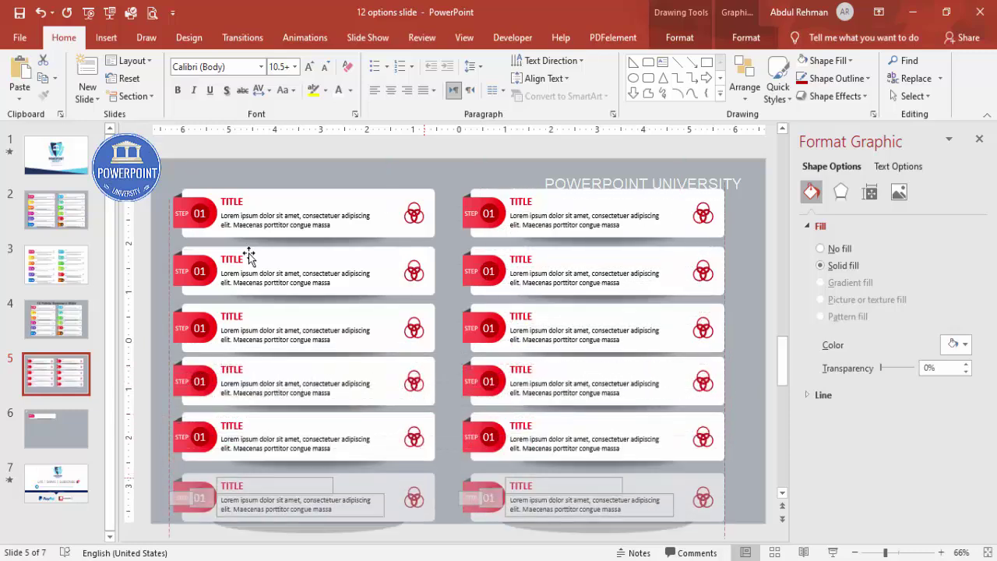
{"action": "left_click_drag", "start_coordinate": [425, 473], "coordinate": [425, 477]}
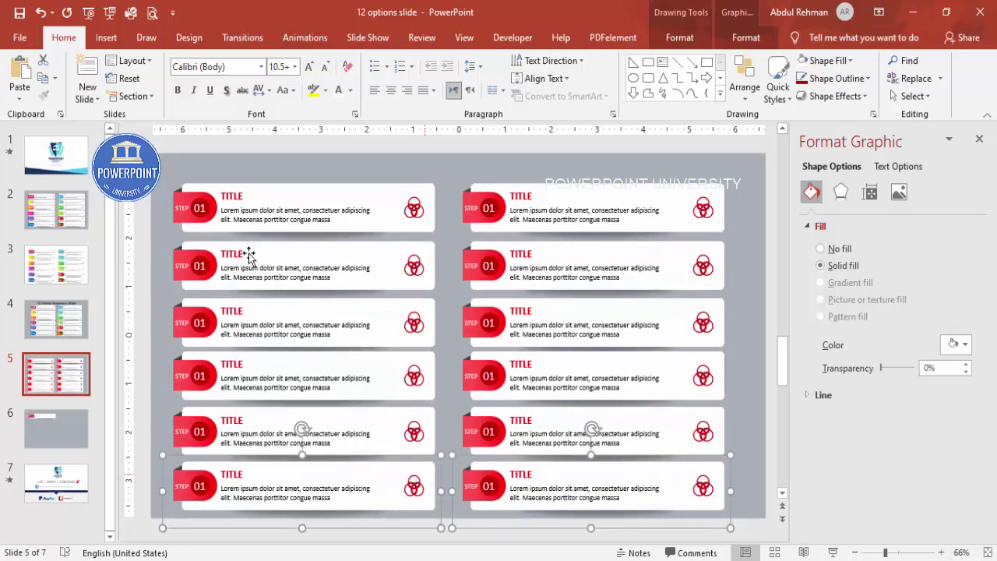
{"action": "key", "text": "Escape"}
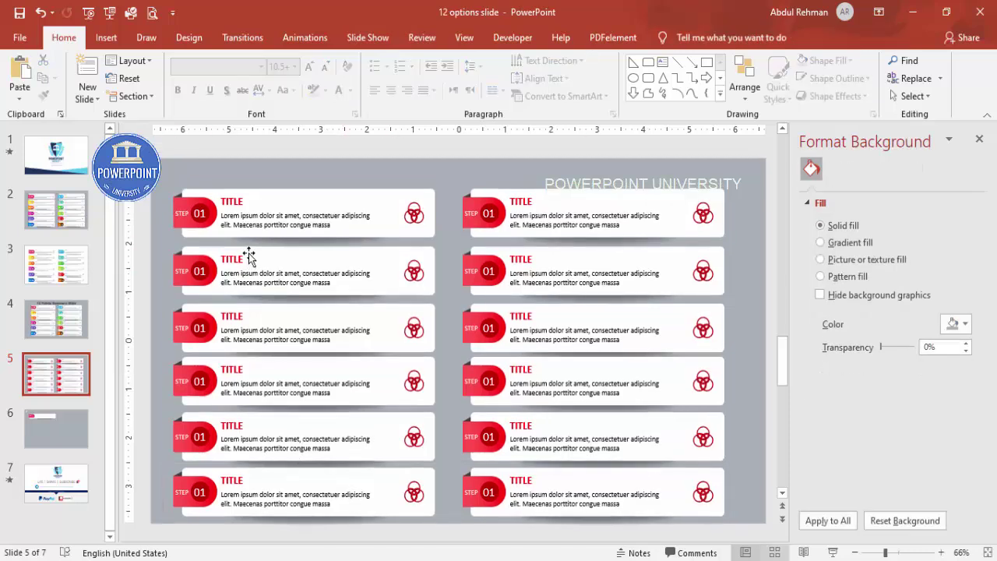
Step: Select all twelve bars and nudge them up and slightly left to centre them on the slide
{"action": "key", "text": "ctrl+a"}
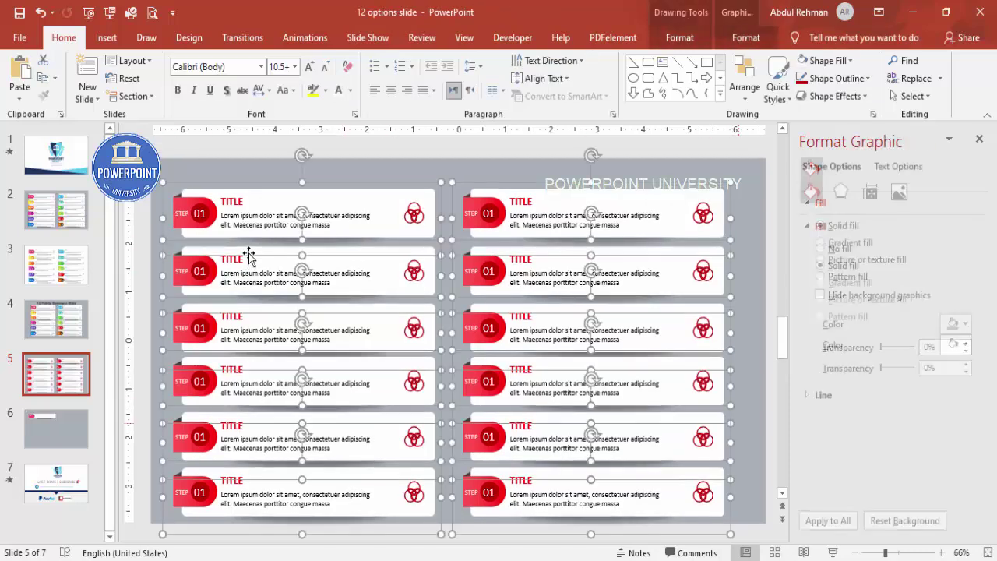
{"action": "key", "text": "Right"}
{"action": "key", "text": "Up"}
{"action": "key", "text": "Up"}
{"action": "key", "text": "Up"}
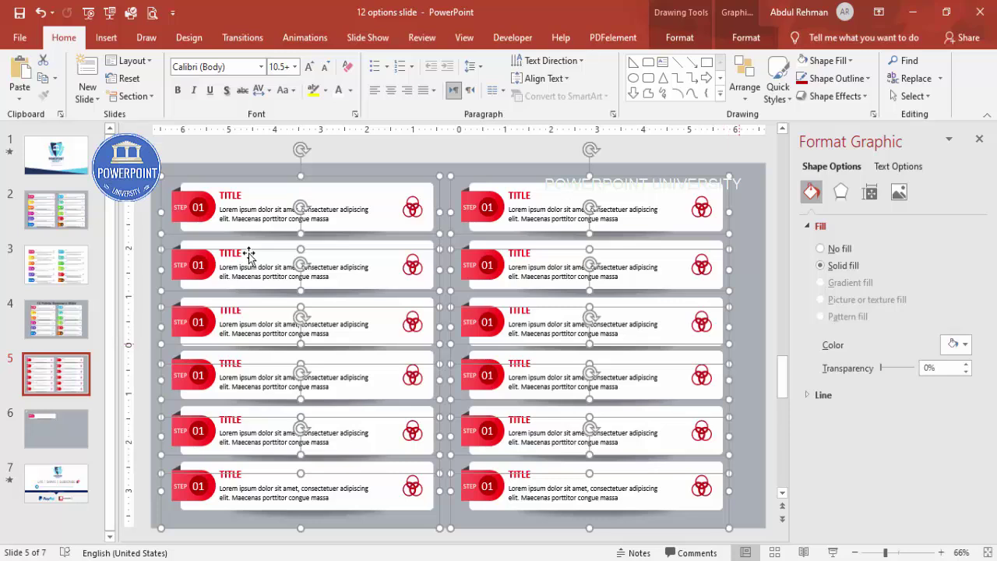
{"action": "key", "text": "Escape"}
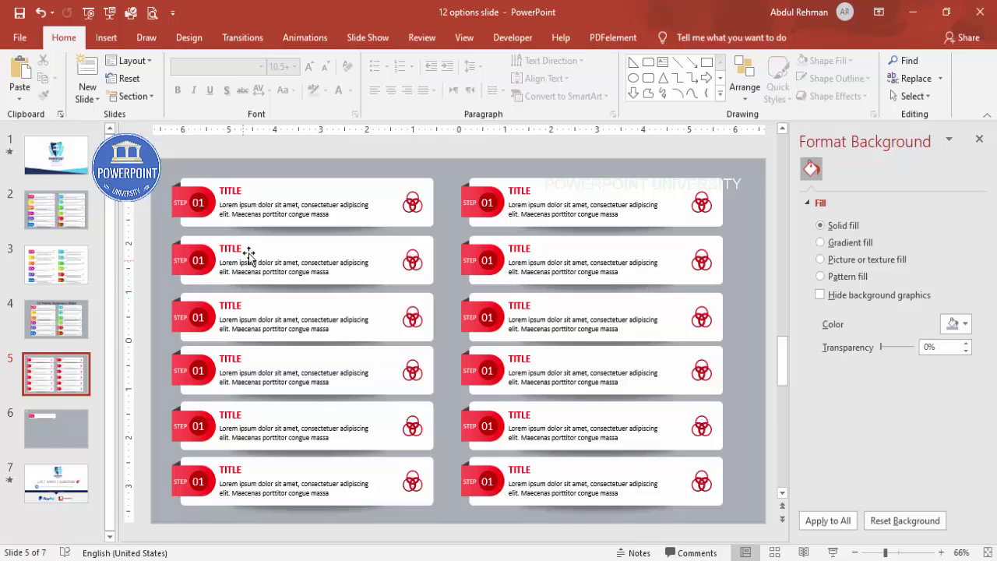
Step: Renumber the second, third and fourth bars of the left column as 02, 03 and 04
{"action": "left_click", "coordinate": [201, 255]}
{"action": "key", "text": "BackSpace"}
{"action": "type", "text": "2"}
{"action": "key", "text": "Escape"}
{"action": "key", "text": "Tab"}
{"action": "key", "text": "BackSpace"}
{"action": "type", "text": "3"}
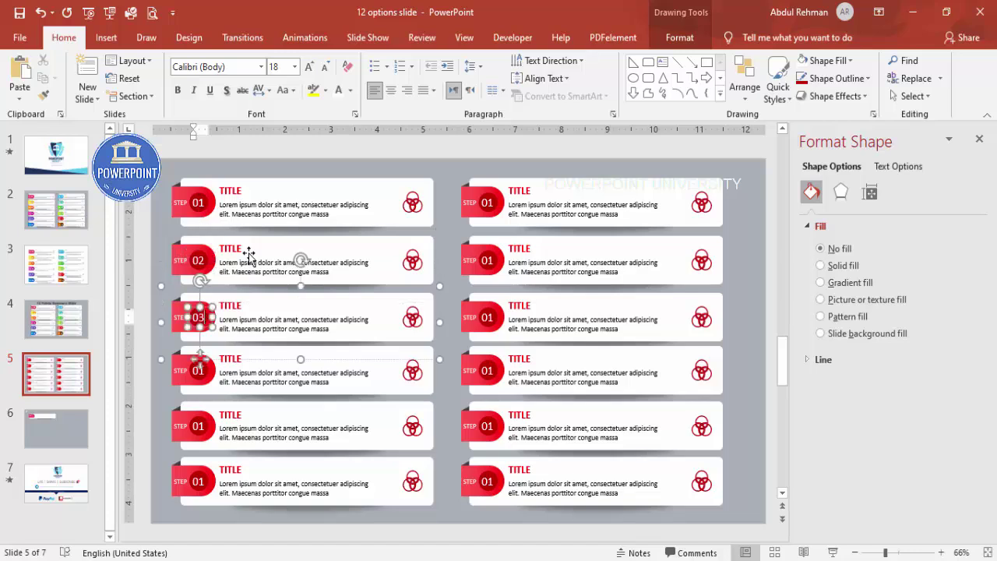
{"action": "key", "text": "Escape"}
{"action": "key", "text": "Tab"}
{"action": "key", "text": "BackSpace"}
{"action": "type", "text": "4"}
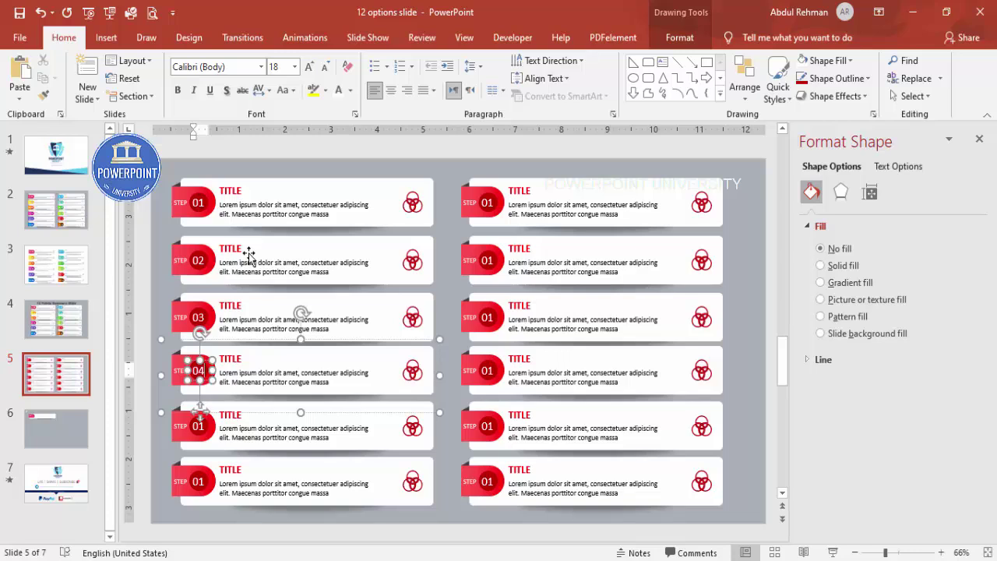
Step: Set the first gradient stop of the 02 bar's tab to dark green from the standard colors
{"action": "left_click", "coordinate": [249, 253]}
{"action": "left_click", "coordinate": [248, 253]}
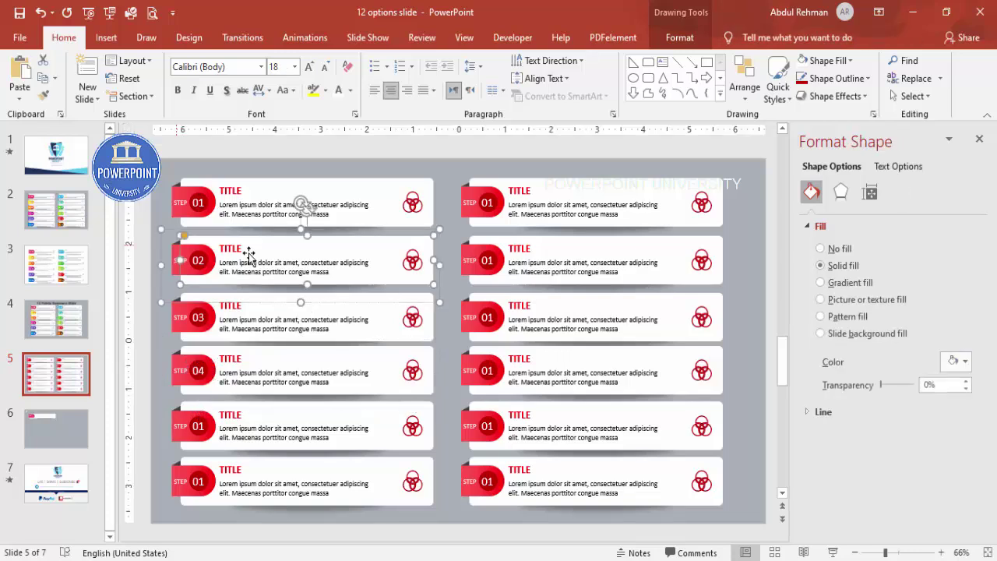
{"action": "left_click", "coordinate": [835, 470]}
{"action": "left_click", "coordinate": [964, 498]}
{"action": "left_click", "coordinate": [904, 464]}
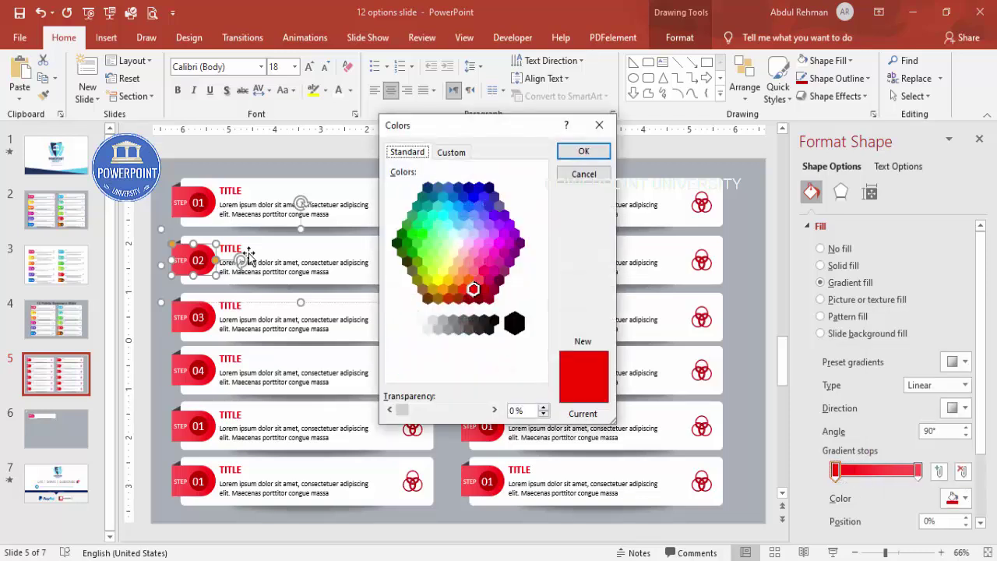
{"action": "left_click", "coordinate": [401, 234]}
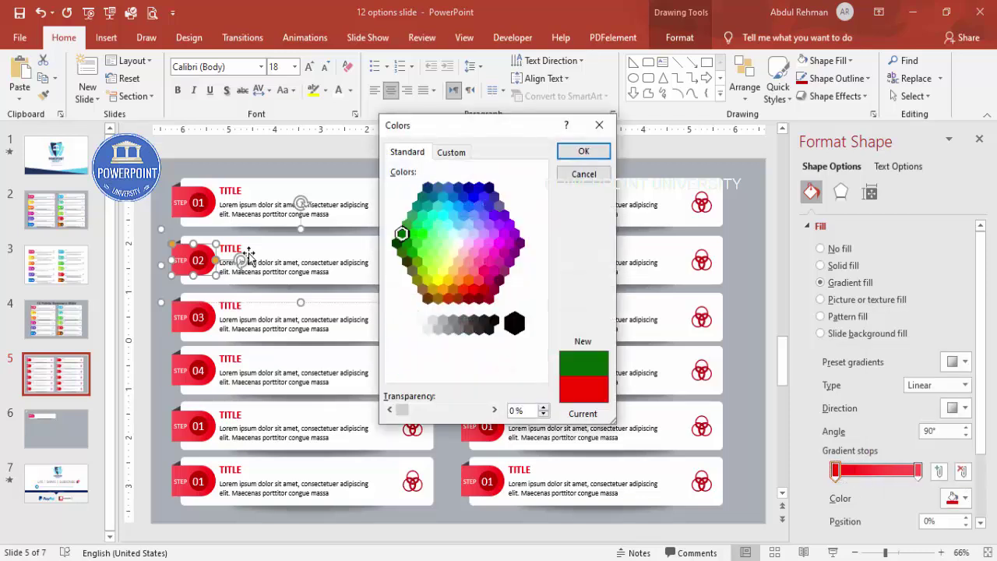
{"action": "key", "text": "Return"}
Step: Set the last gradient stop of the 02 bar's tab to bright green from the standard colors
{"action": "left_click", "coordinate": [918, 471]}
{"action": "left_click", "coordinate": [956, 498]}
{"action": "left_click", "coordinate": [907, 463]}
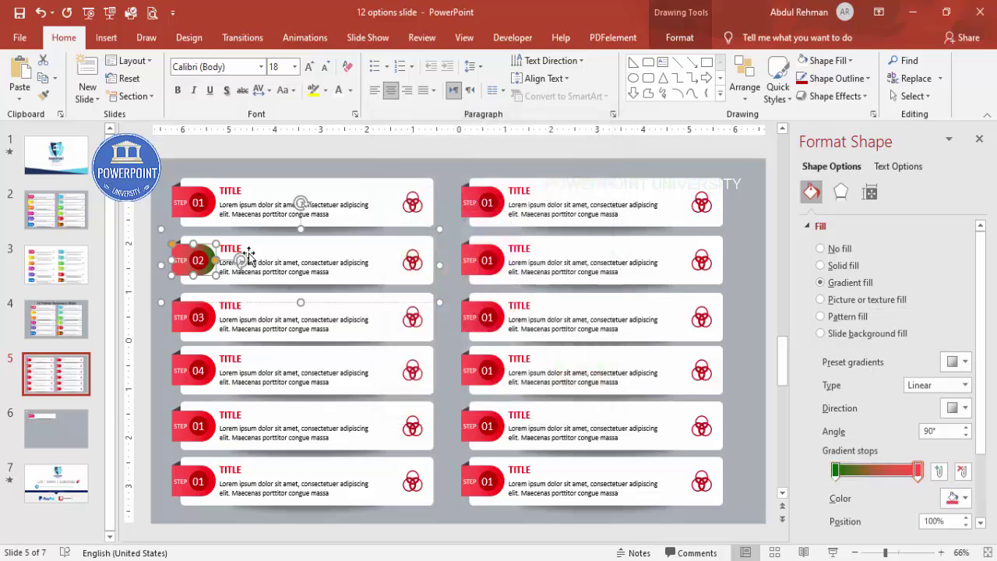
{"action": "left_click", "coordinate": [417, 224]}
{"action": "left_click", "coordinate": [422, 233]}
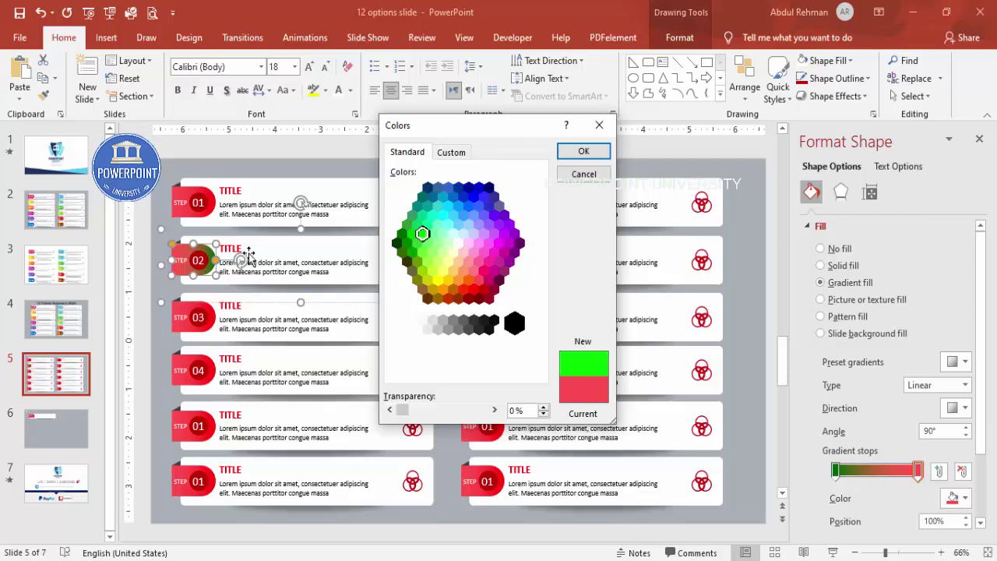
{"action": "left_click", "coordinate": [412, 234]}
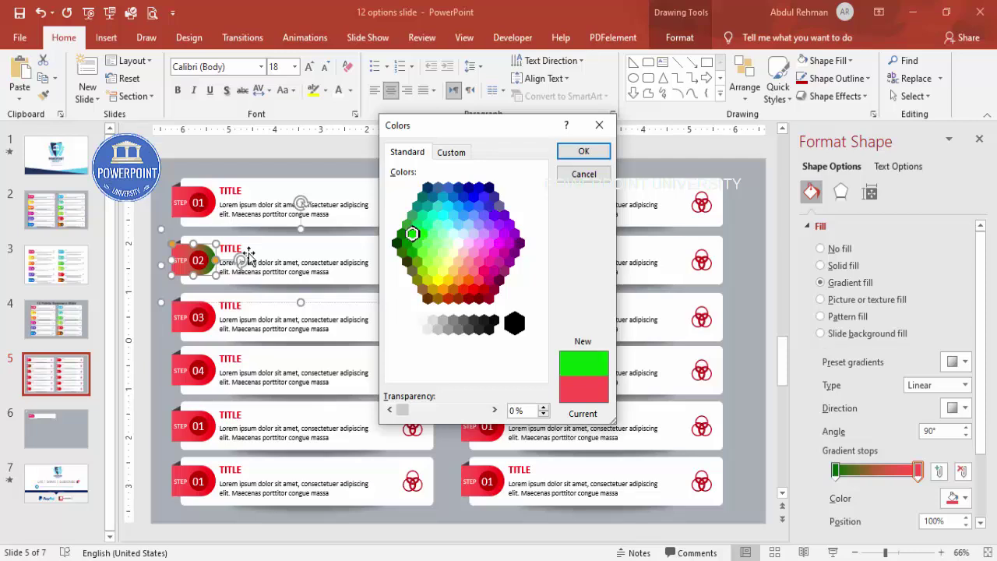
{"action": "left_click", "coordinate": [583, 151]}
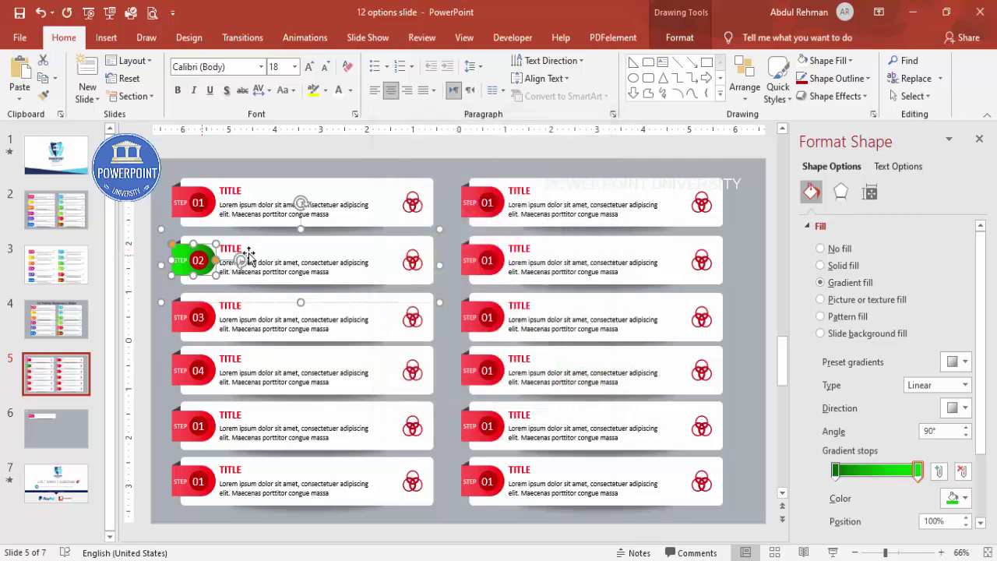
Step: Undo the green gradient on the 02 bar's tab and deselect it
{"action": "key", "text": "Tab"}
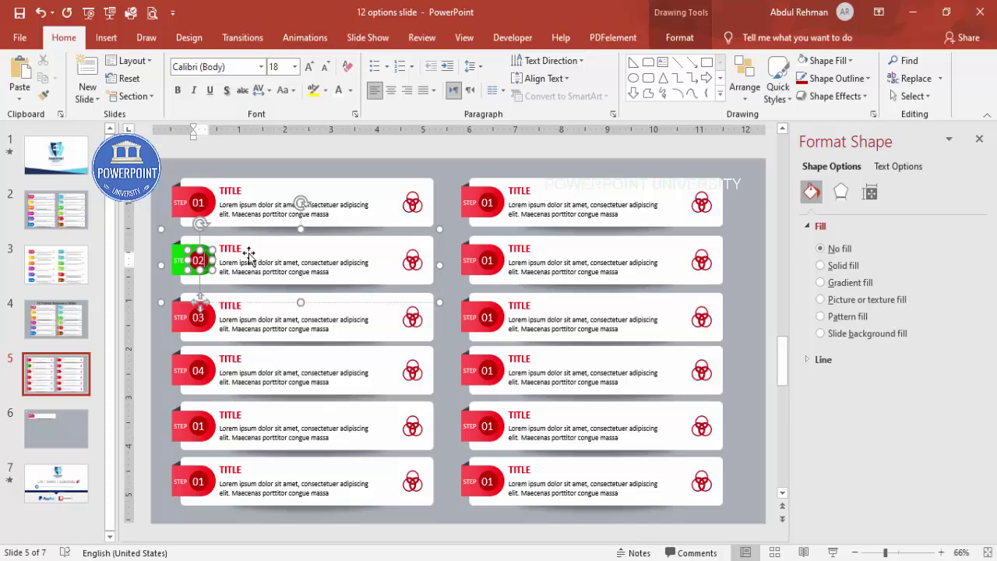
{"action": "key", "text": "Escape"}
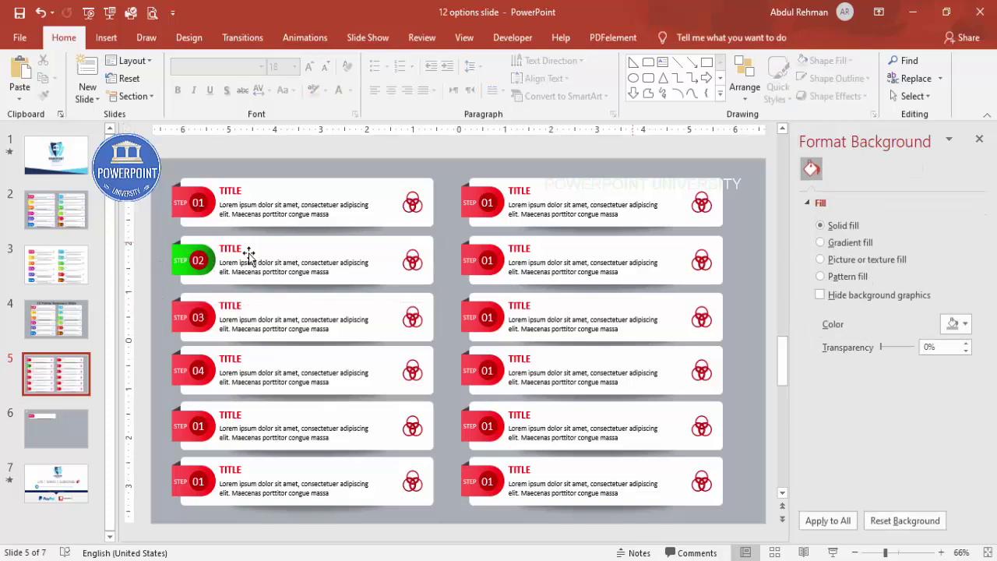
{"action": "key", "text": "ctrl+z"}
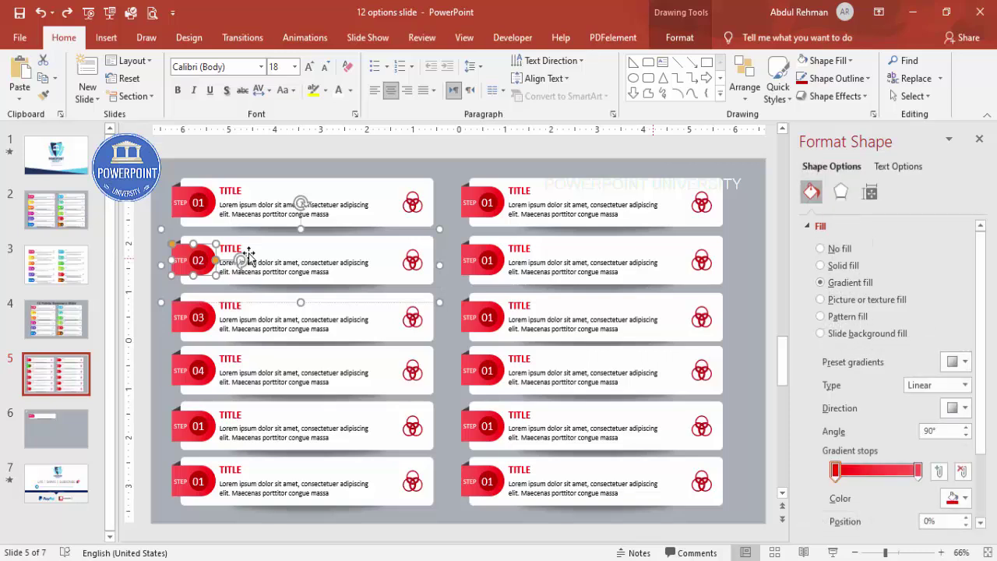
{"action": "key", "text": "Escape"}
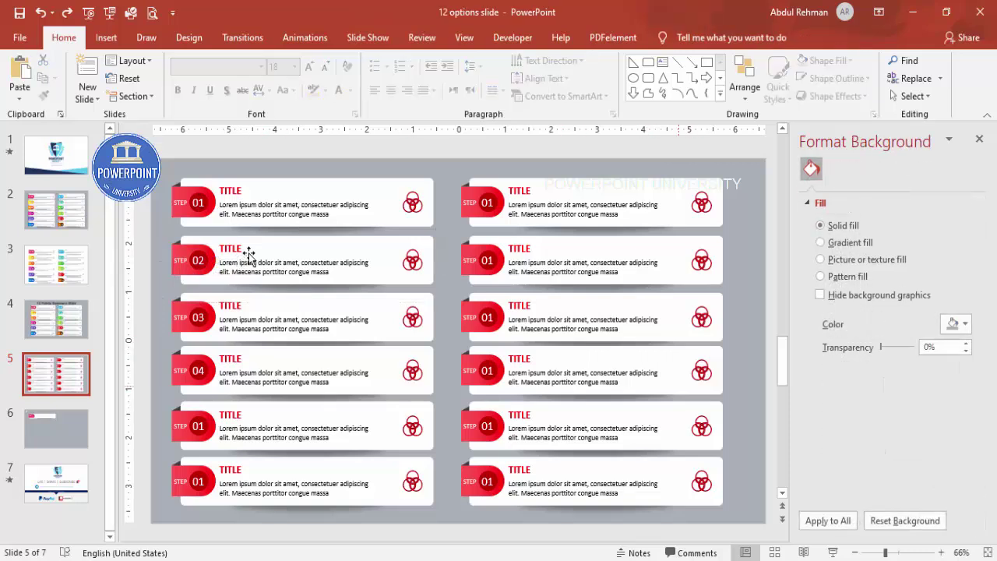